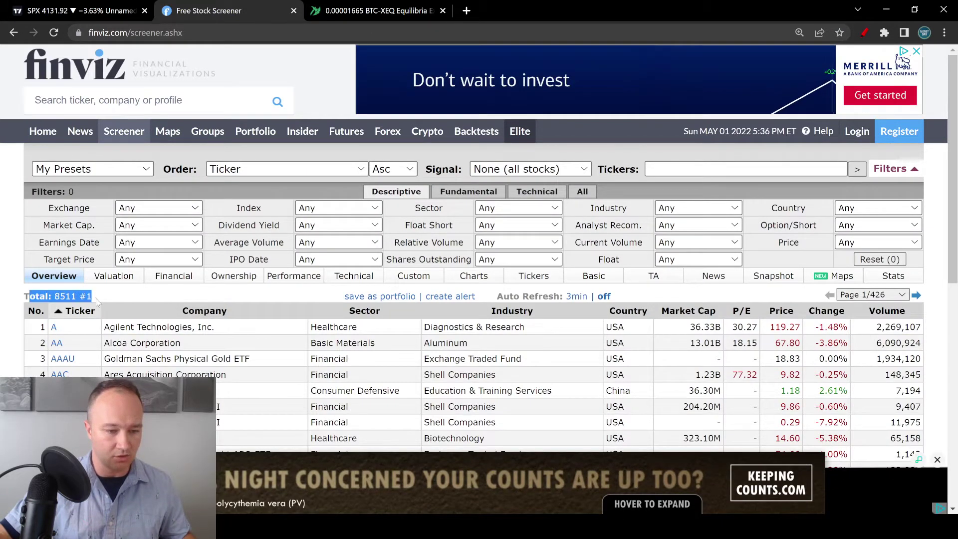
# - Skip the overlay ad and show the technical filters in the stock screener
pyautogui.click(149, 298)
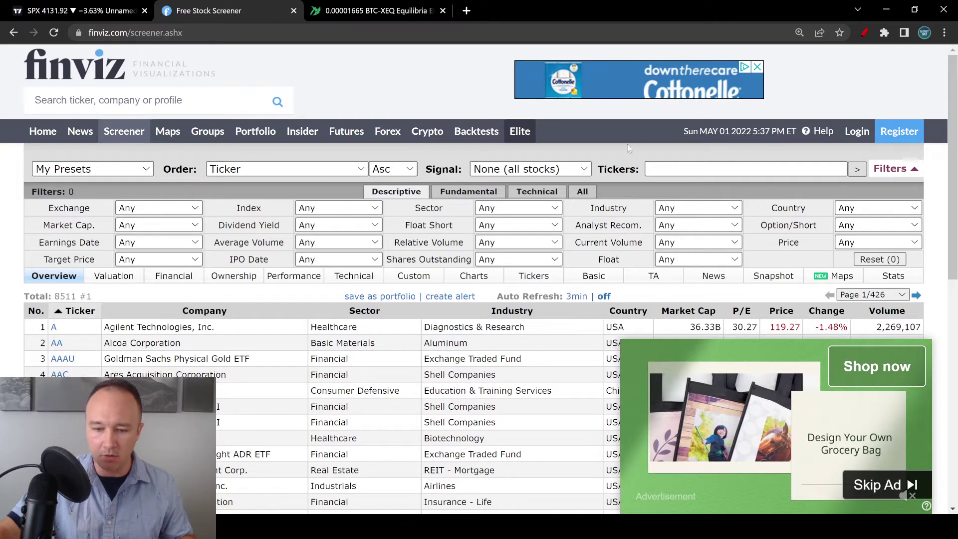
pyautogui.click(916, 487)
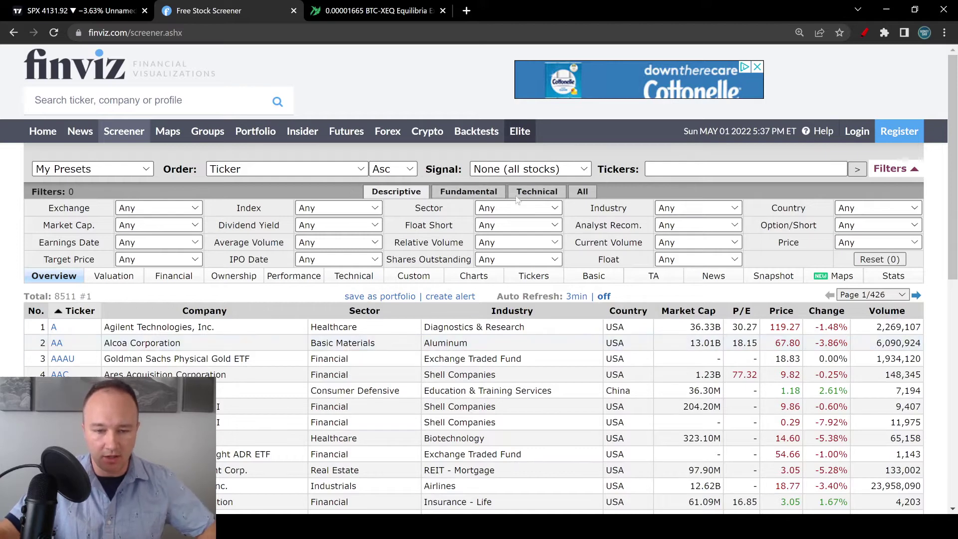
pyautogui.click(549, 195)
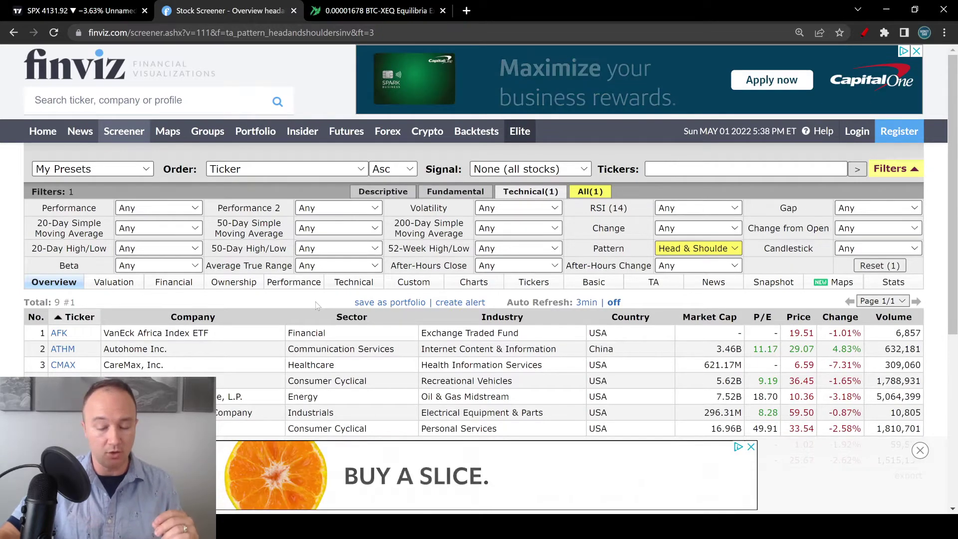
# - Close the ad covering the screener results and examine the stocks matching the inverse head and shoulders pattern
pyautogui.click(920, 450)
pyautogui.scroll(-1, 215, 319)
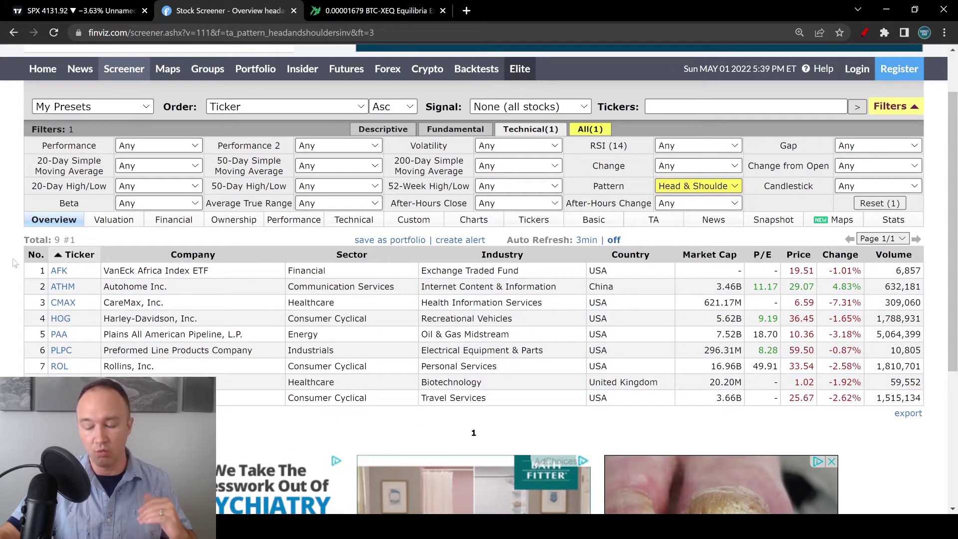
pyautogui.scroll(1, 15, 263)
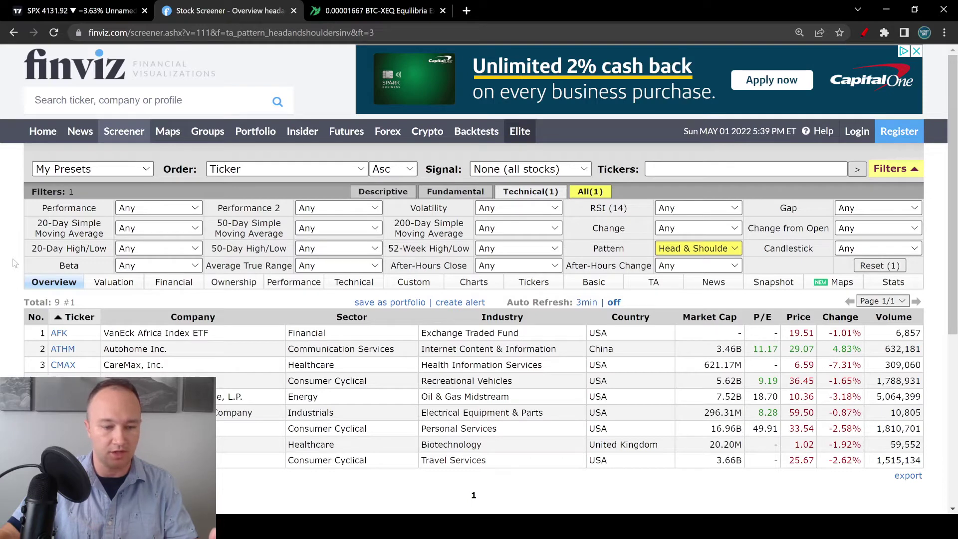
pyautogui.moveTo(76, 340)
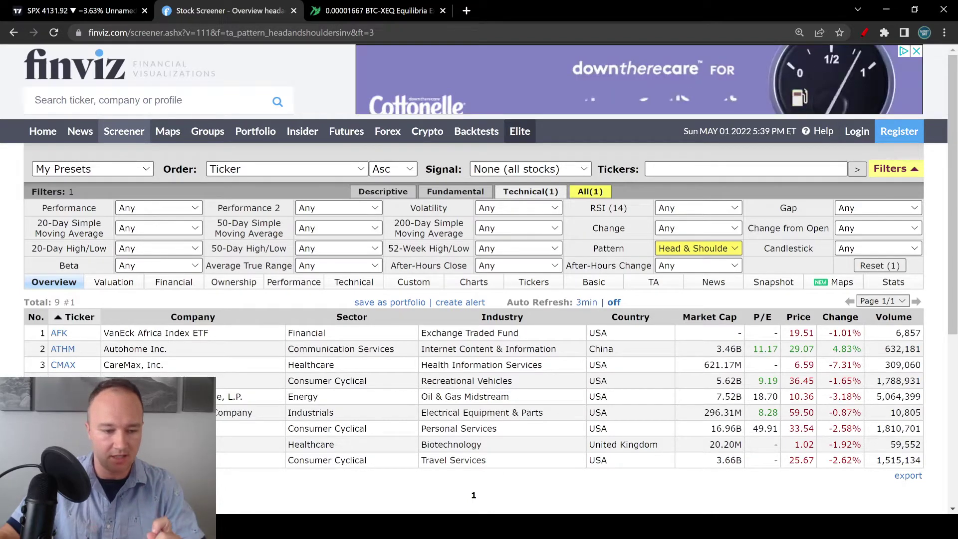
pyautogui.moveTo(59, 396)
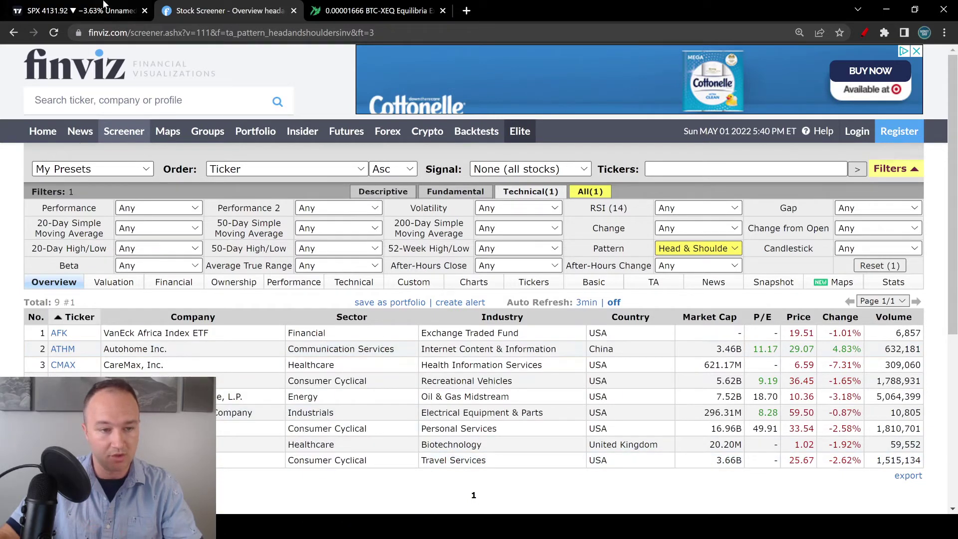
# - Switch to TradingView and load the daily TRIP chart for TripAdvisor on NASDAQ, with room beyond the latest candles
pyautogui.click(55, 12)
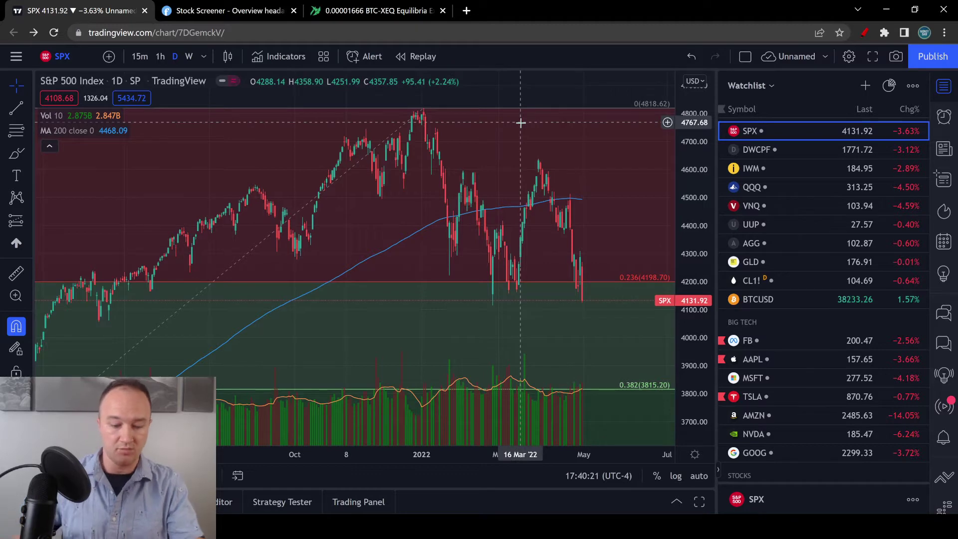
pyautogui.write('TRIP')
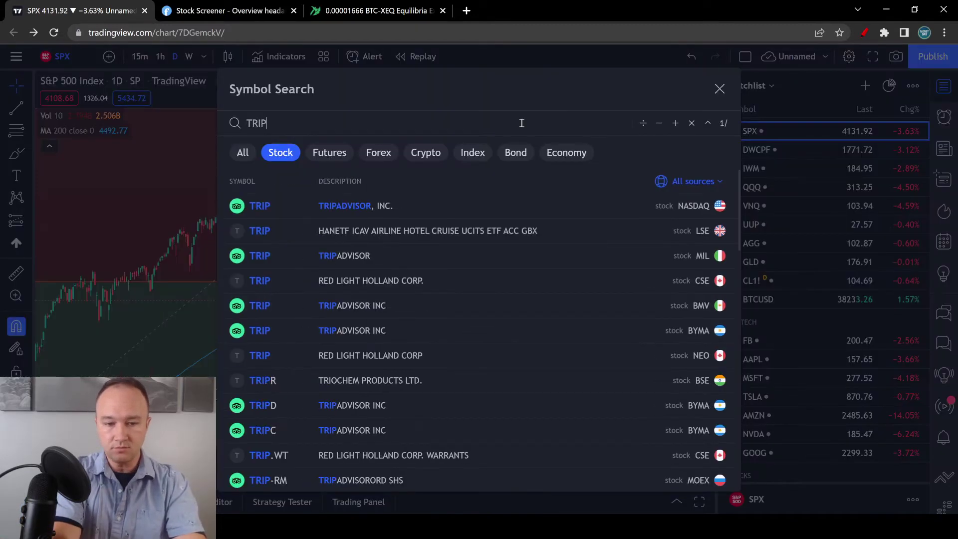
pyautogui.press('Return')
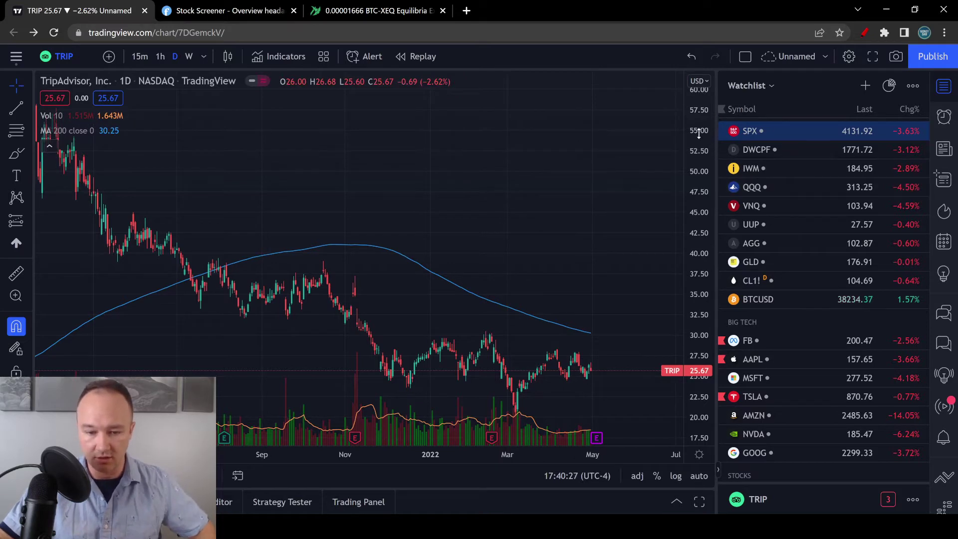
pyautogui.moveTo(594, 196); pyautogui.dragTo(549, 134)
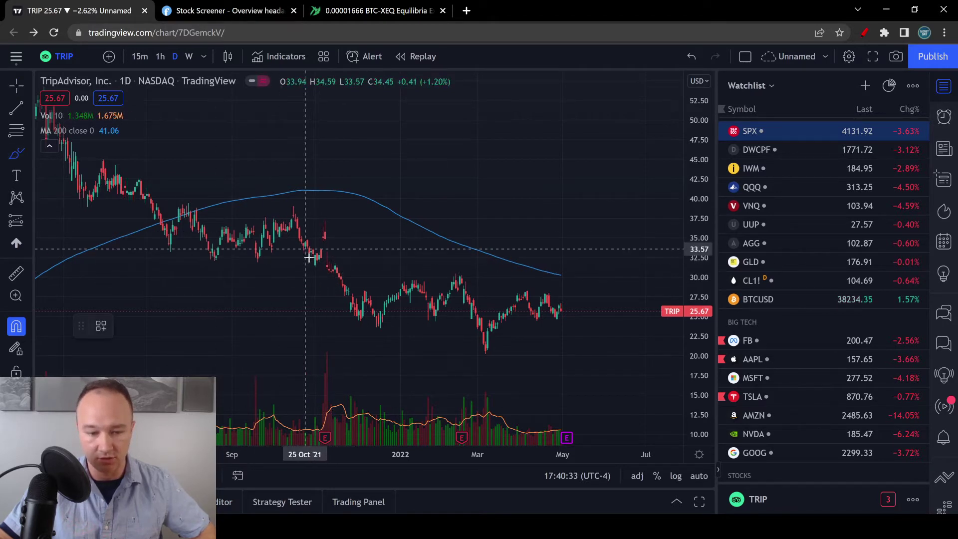
# - Brush an inverse head-and-shoulders outline over the TRIP candles from about November 2021, ending in an upward breakout arrow near 46
pyautogui.moveTo(309, 255)
pyautogui.mouseDown()
pyautogui.moveTo(382, 346)
pyautogui.moveTo(451, 278)
pyautogui.moveTo(488, 370)
pyautogui.moveTo(530, 285)
pyautogui.mouseUp()
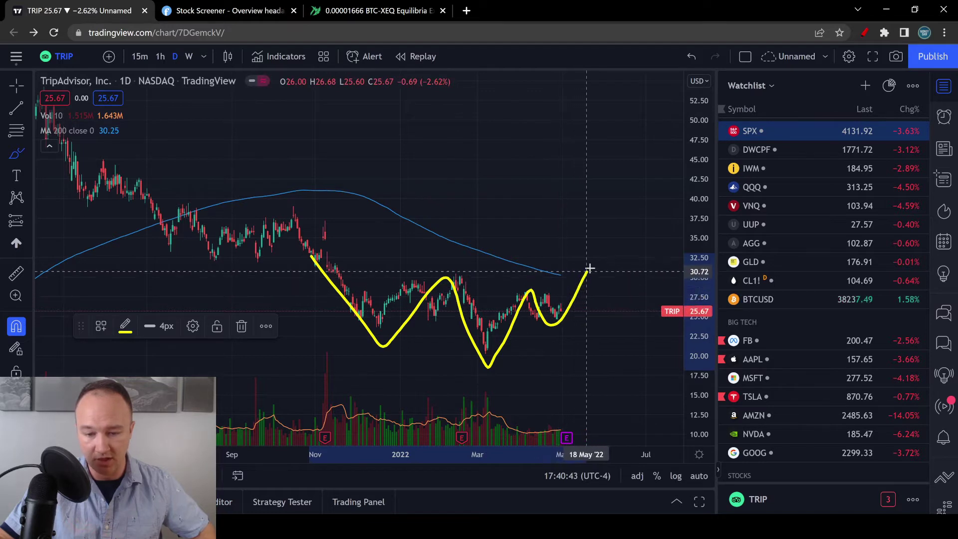
pyautogui.moveTo(613, 286)
pyautogui.mouseDown()
pyautogui.moveTo(667, 153)
pyautogui.moveTo(631, 178)
pyautogui.moveTo(650, 158)
pyautogui.mouseUp()
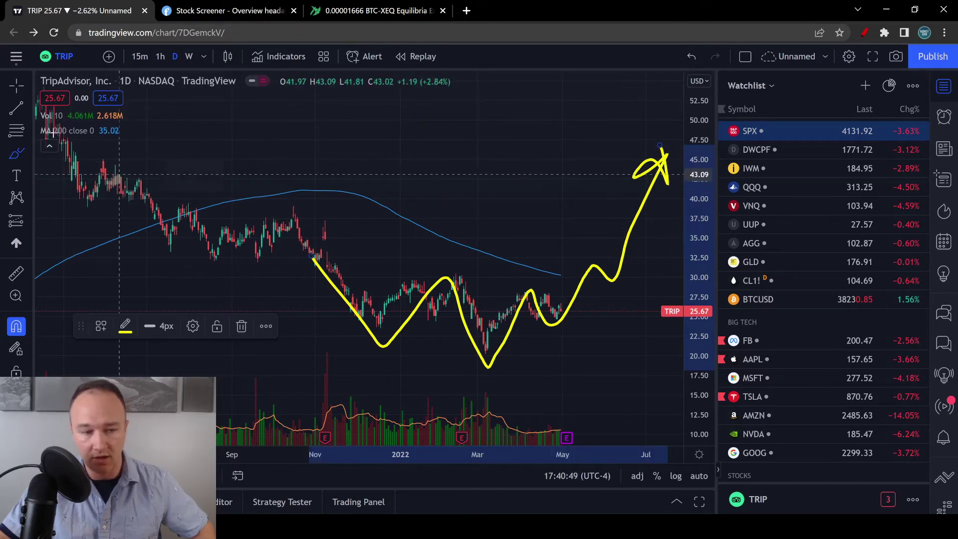
pyautogui.click(20, 88)
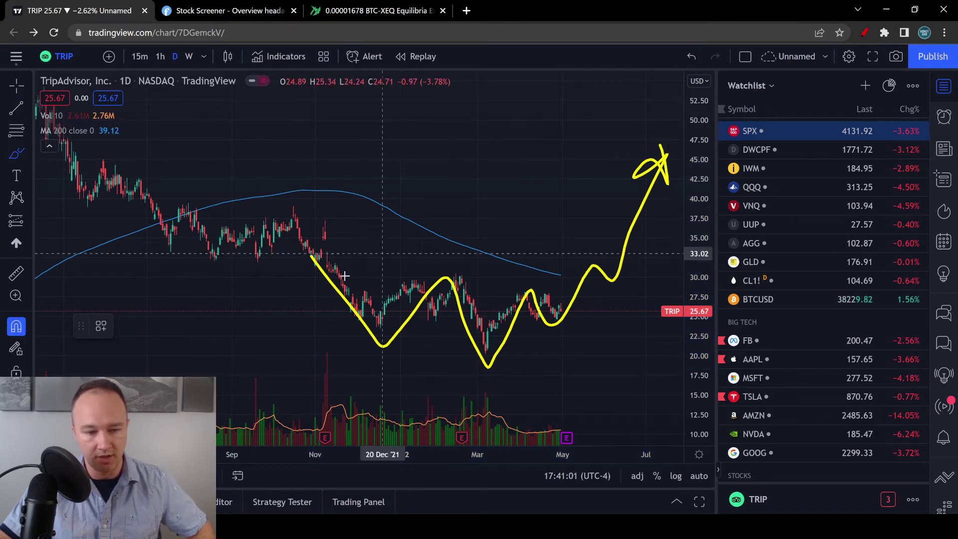
# - Brush a descending neckline across the TRIP pattern's peaks, and delete it together with the brushed outline and arrow
pyautogui.moveTo(313, 260); pyautogui.dragTo(671, 306)
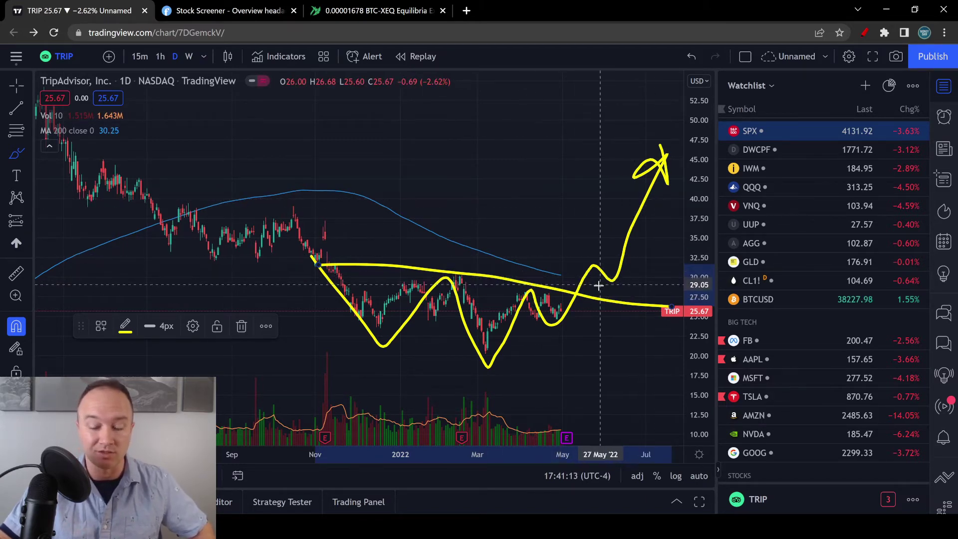
pyautogui.click(242, 327)
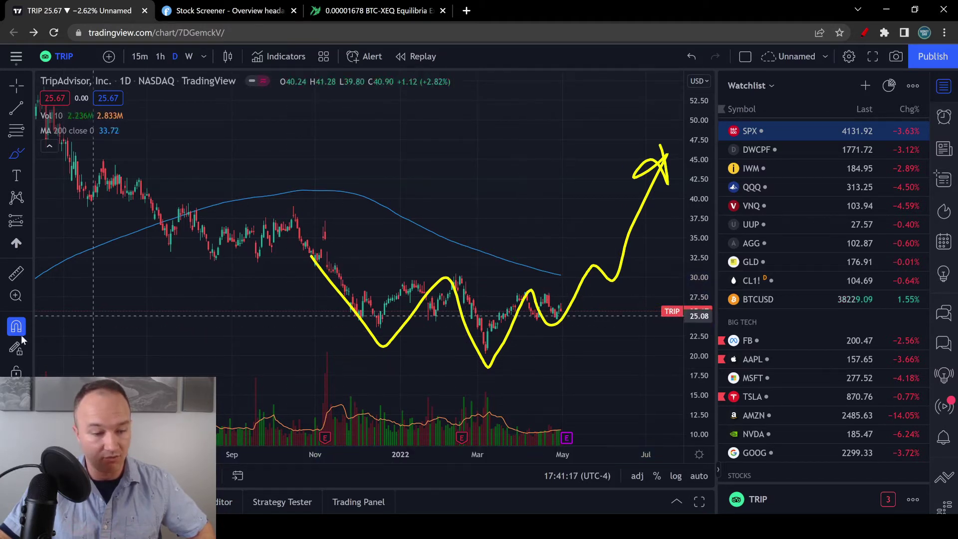
pyautogui.press('Delete')
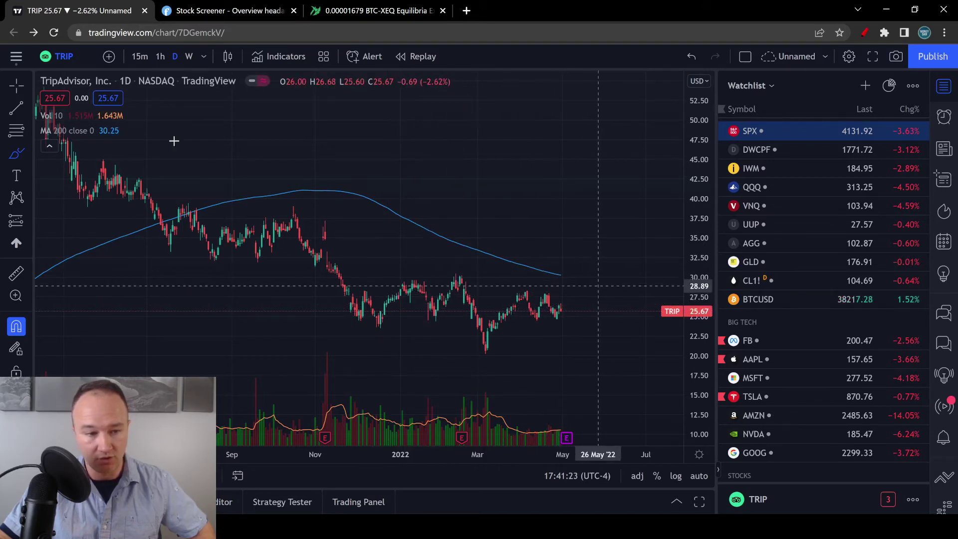
# - Draw a trend line as the TRIP neckline from about 31.31 on 01 Nov '21 to about 27.22 on 23 Jun '22
pyautogui.click(15, 108)
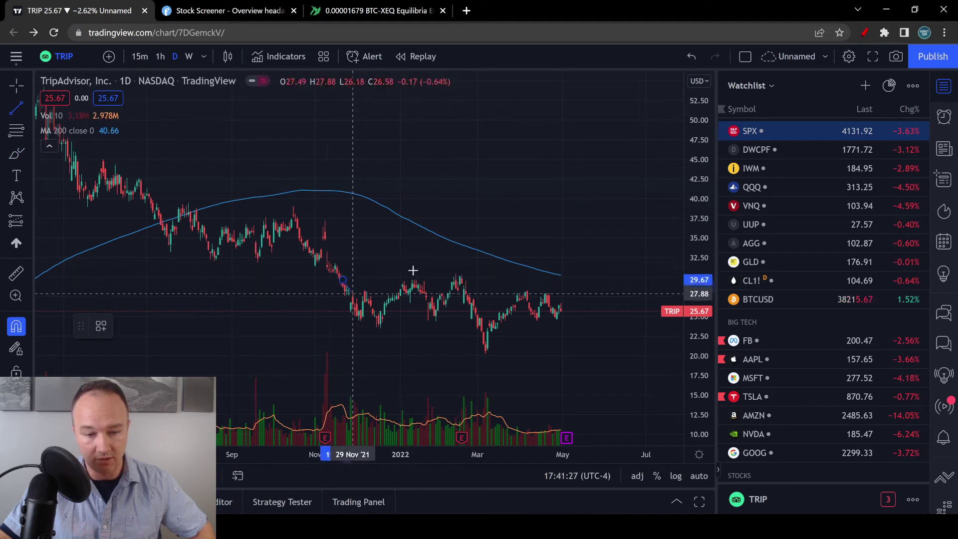
pyautogui.click(634, 300)
pyautogui.moveTo(343, 278); pyautogui.dragTo(316, 270)
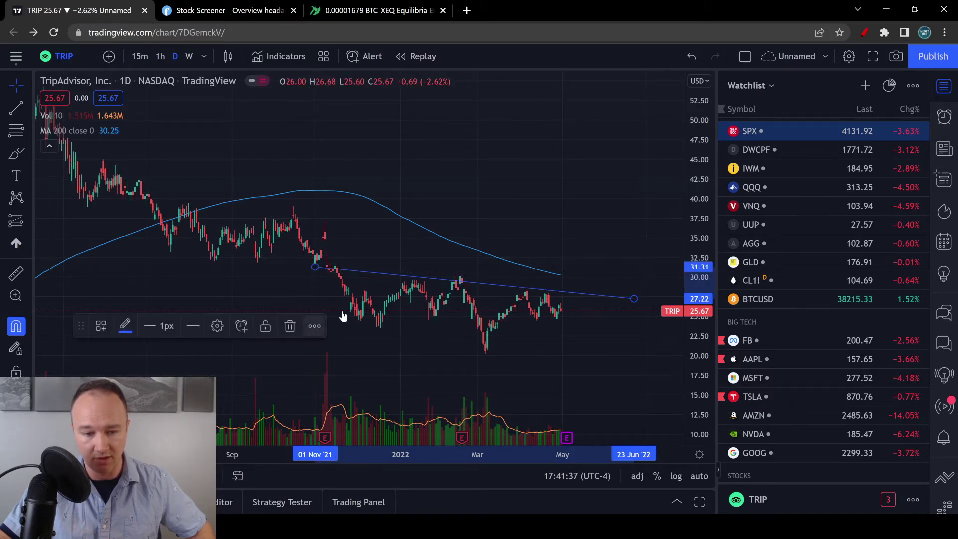
pyautogui.click(319, 287)
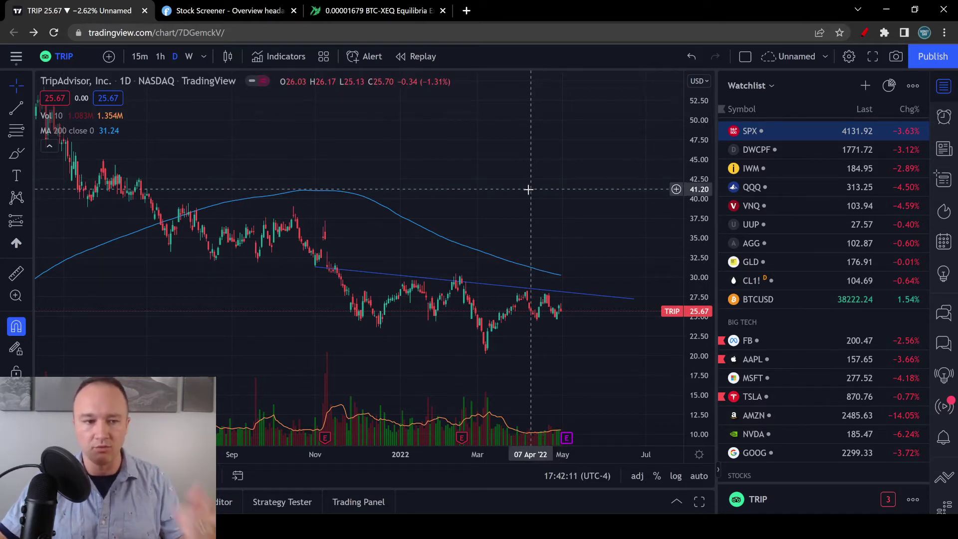
# - Check the HOG entry in the Finviz screener, and load and inspect the daily Harley-Davidson (HOG, NYSE) chart in TradingView
pyautogui.click(248, 13)
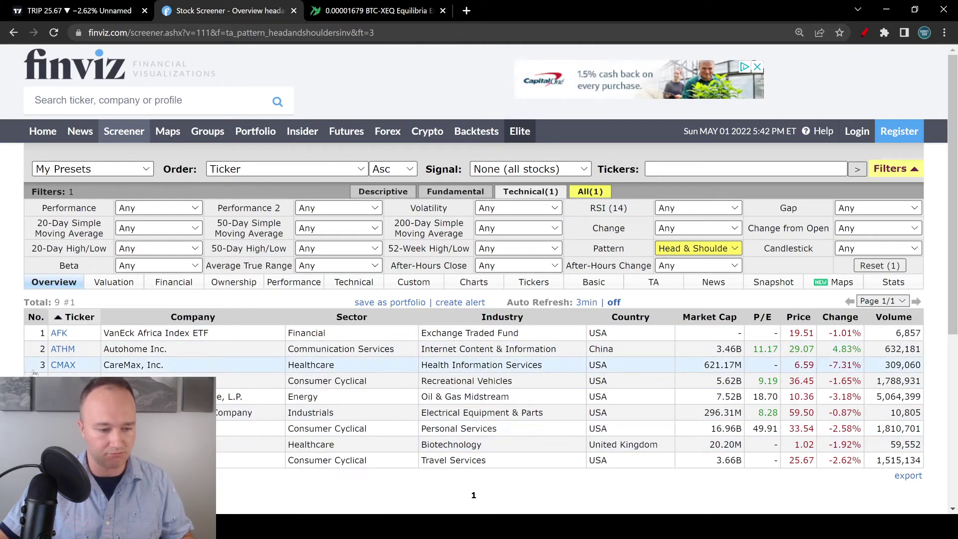
pyautogui.moveTo(60, 381)
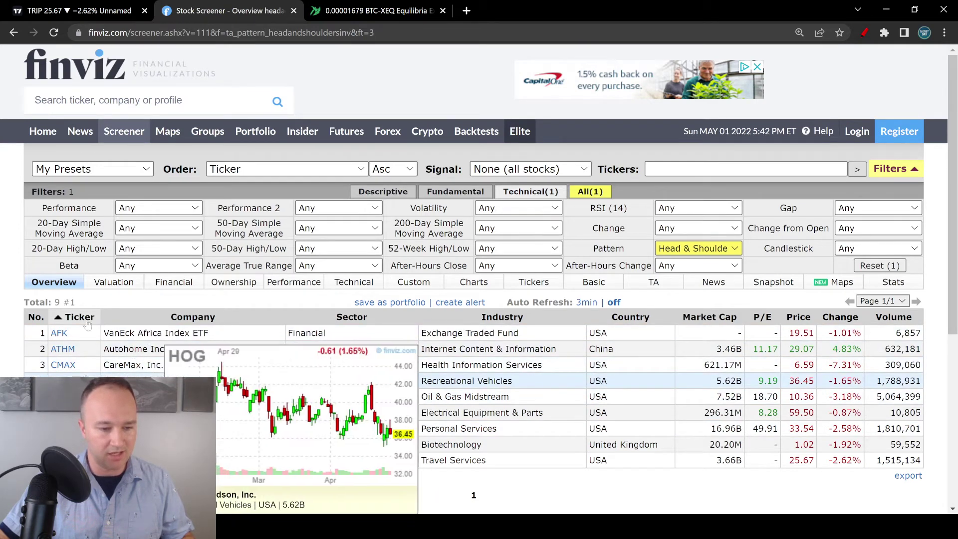
pyautogui.click(88, 16)
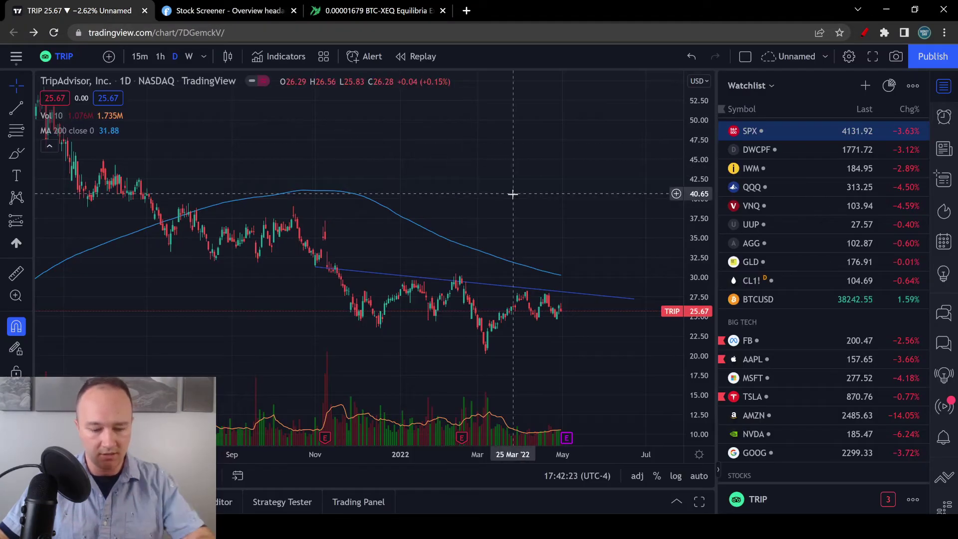
pyautogui.write('HOG')
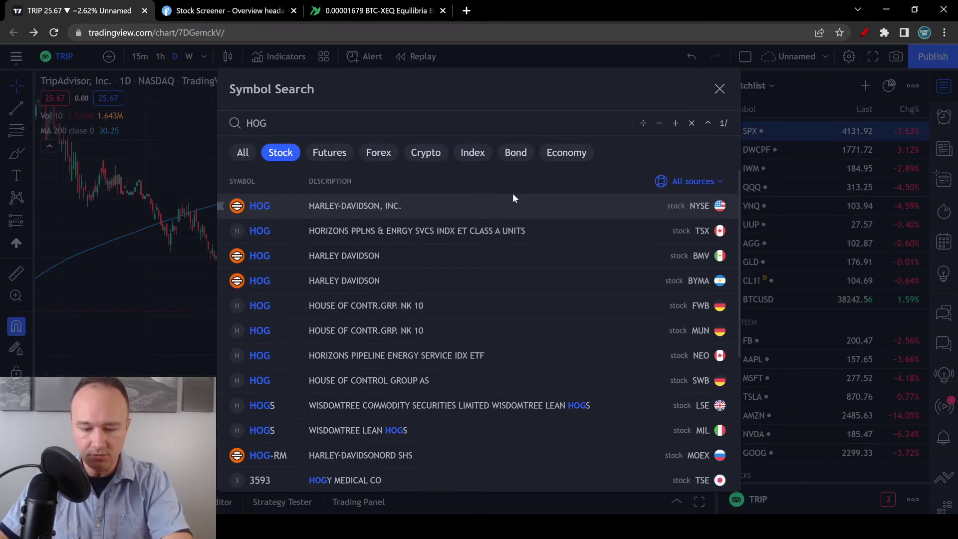
pyautogui.press('Return')
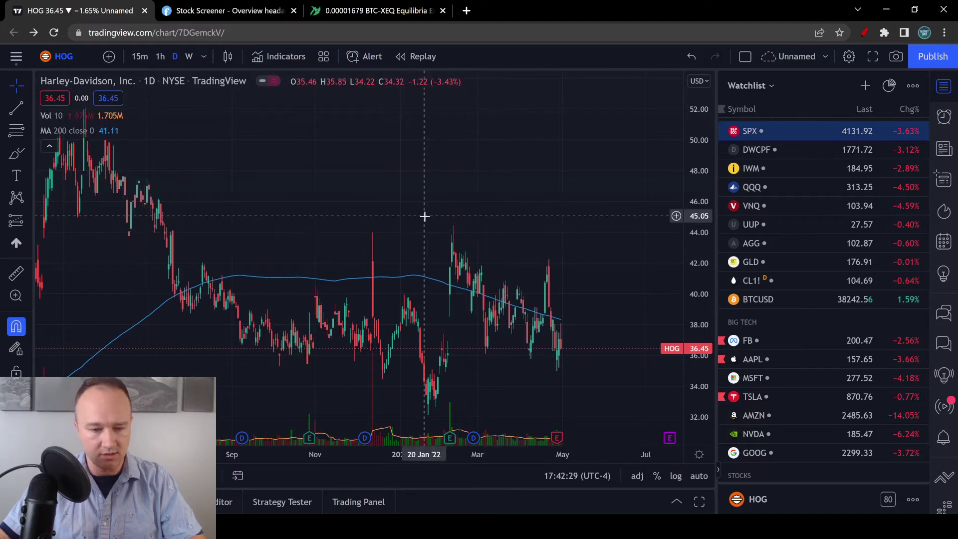
pyautogui.scroll(-4, 424, 216)
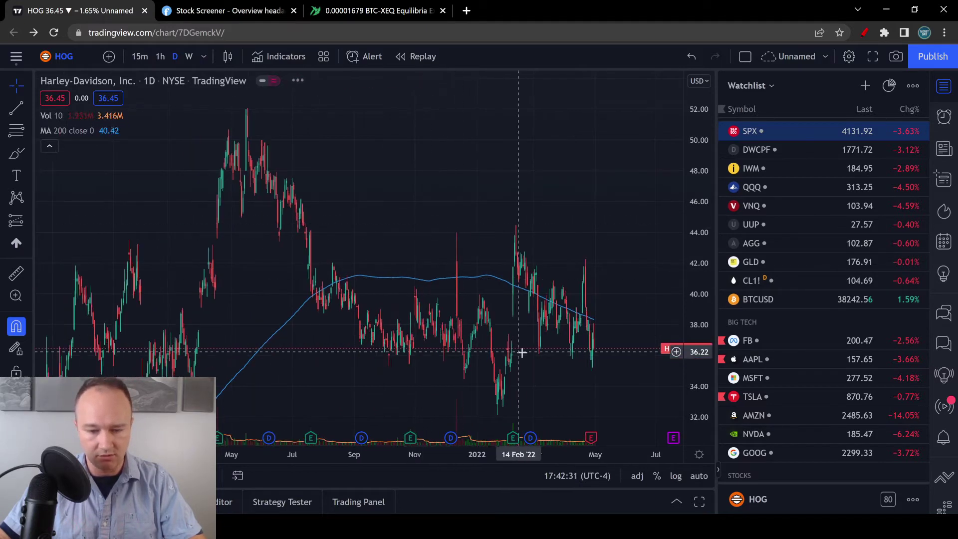
pyautogui.moveTo(700, 208); pyautogui.dragTo(700, 214)
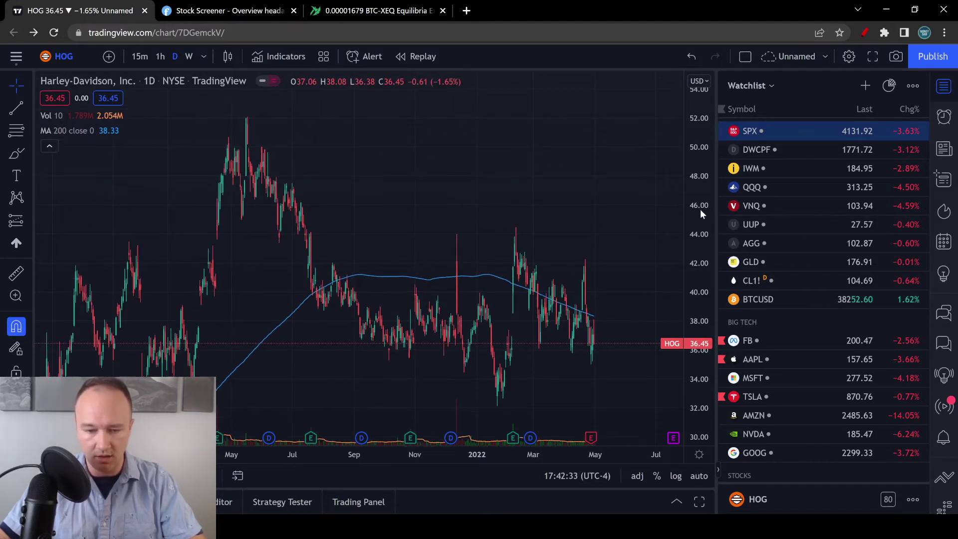
pyautogui.moveTo(632, 197); pyautogui.dragTo(633, 193)
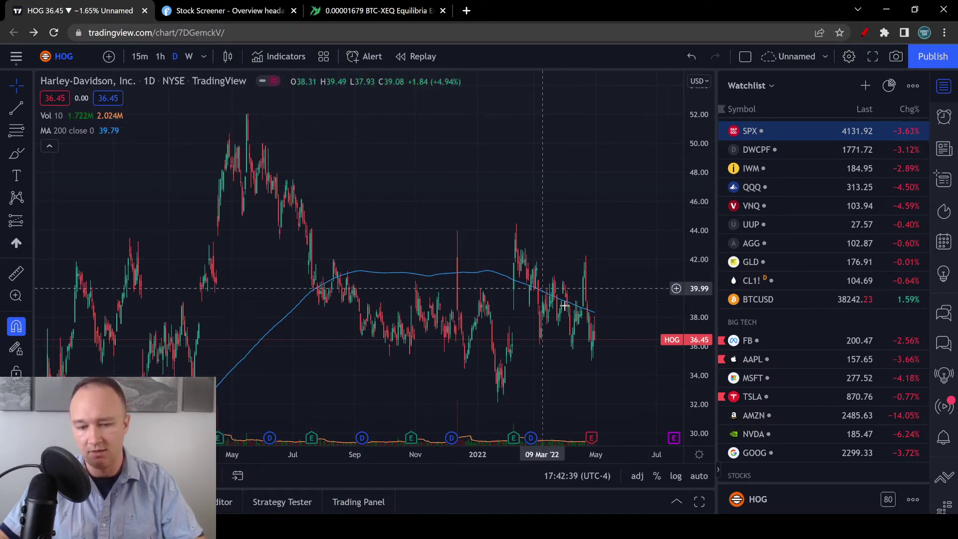
# - Return to the Finviz results for another candidate, and load the daily CareMax (CMAX) chart in TradingView
pyautogui.click(249, 13)
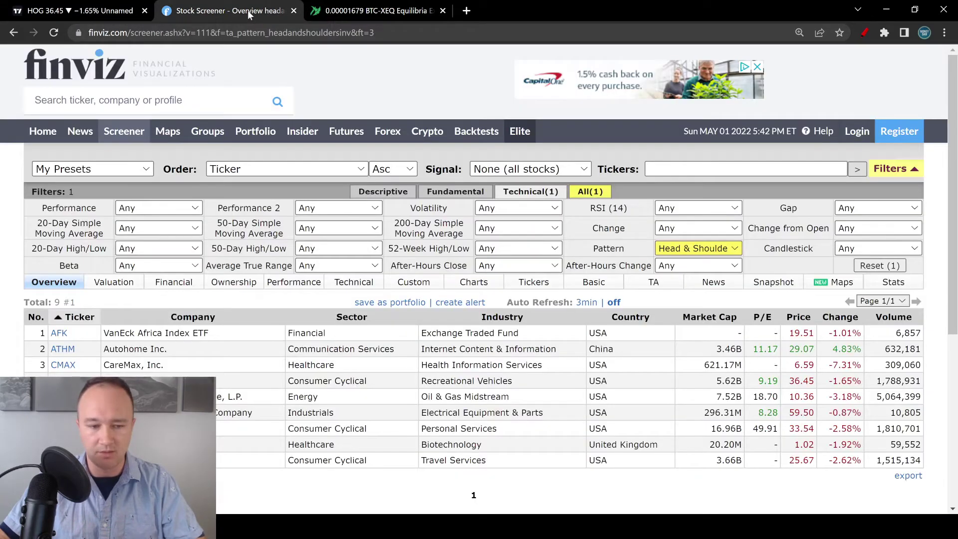
pyautogui.click(64, 11)
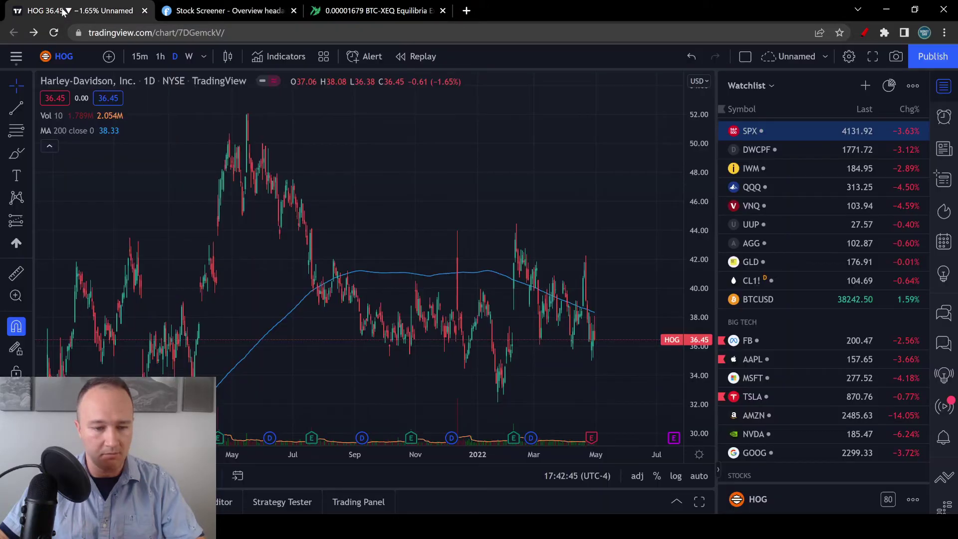
pyautogui.write('cMAX')
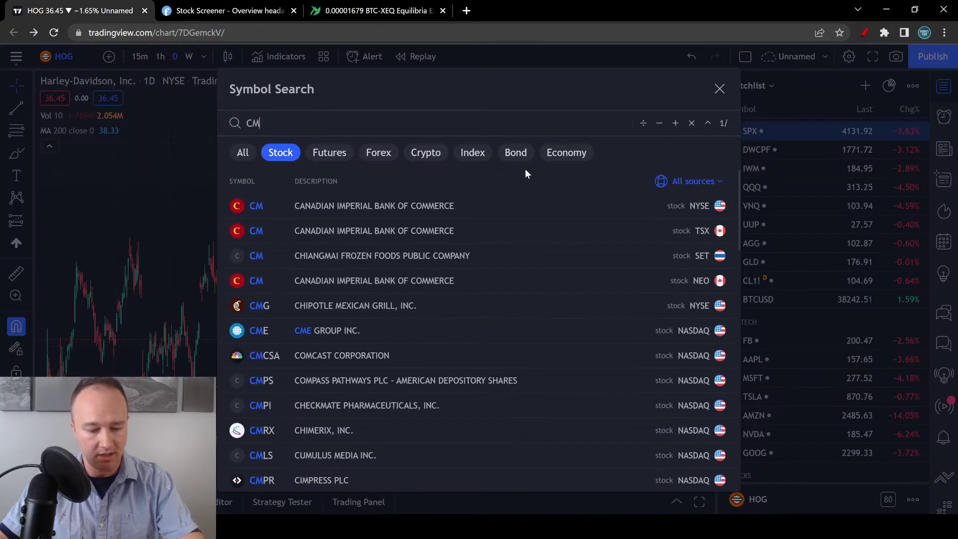
pyautogui.press('Return')
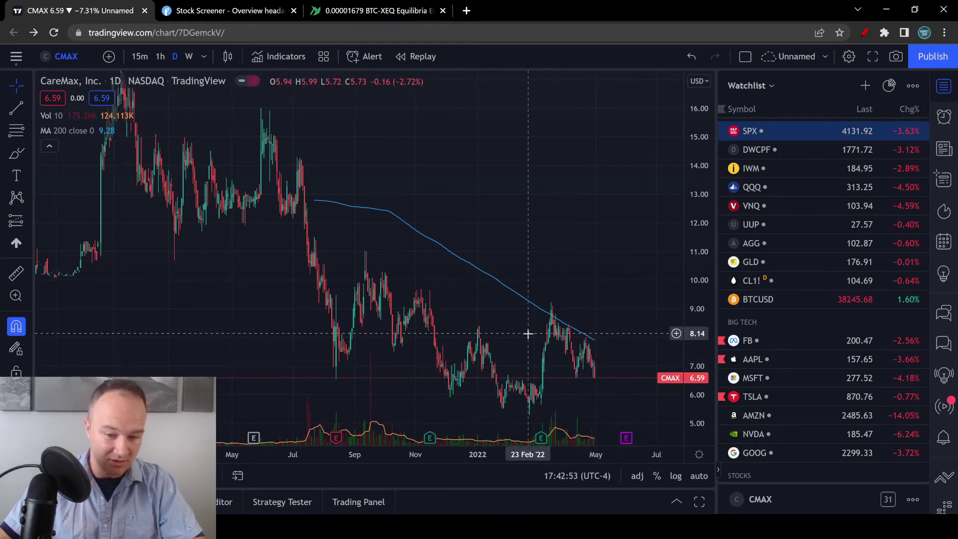
pyautogui.scroll(1, 528, 333)
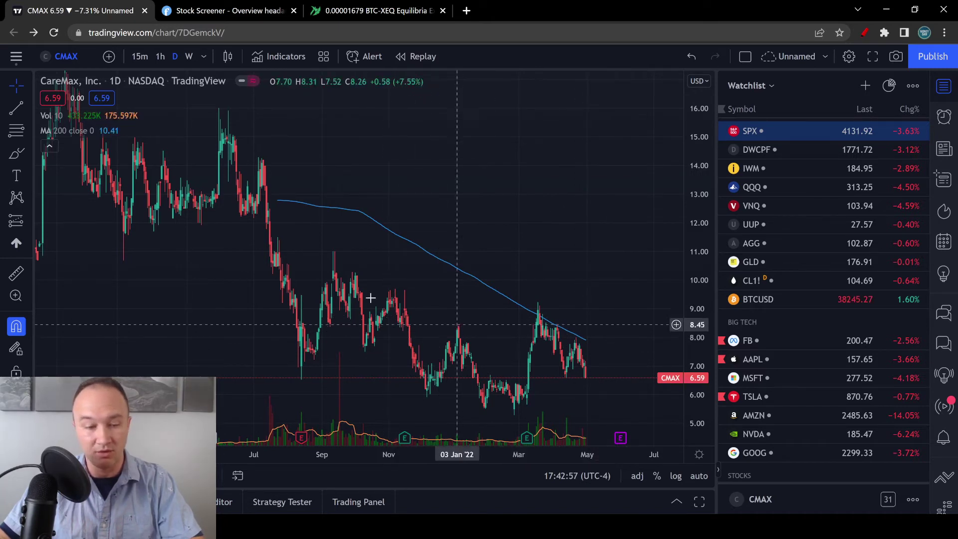
# - Brush an inverse head-and-shoulders outline on the CMAX chart from November 2021 up to about 13, plus a rising neckline ending near 9
pyautogui.click(13, 157)
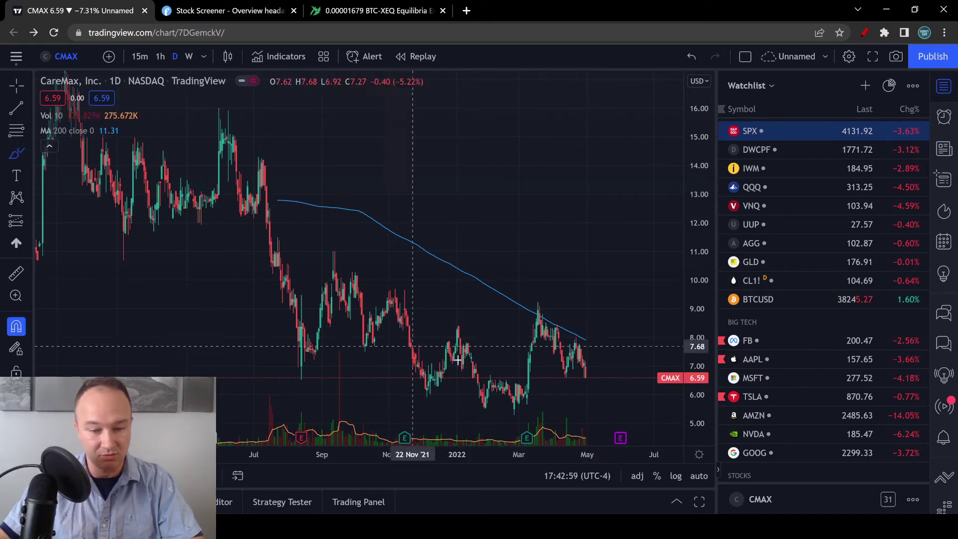
pyautogui.moveTo(389, 297)
pyautogui.mouseDown()
pyautogui.moveTo(428, 385)
pyautogui.moveTo(471, 344)
pyautogui.moveTo(500, 402)
pyautogui.moveTo(541, 319)
pyautogui.moveTo(573, 381)
pyautogui.moveTo(628, 265)
pyautogui.moveTo(636, 282)
pyautogui.moveTo(648, 197)
pyautogui.mouseUp()
pyautogui.moveTo(391, 345); pyautogui.dragTo(657, 304)
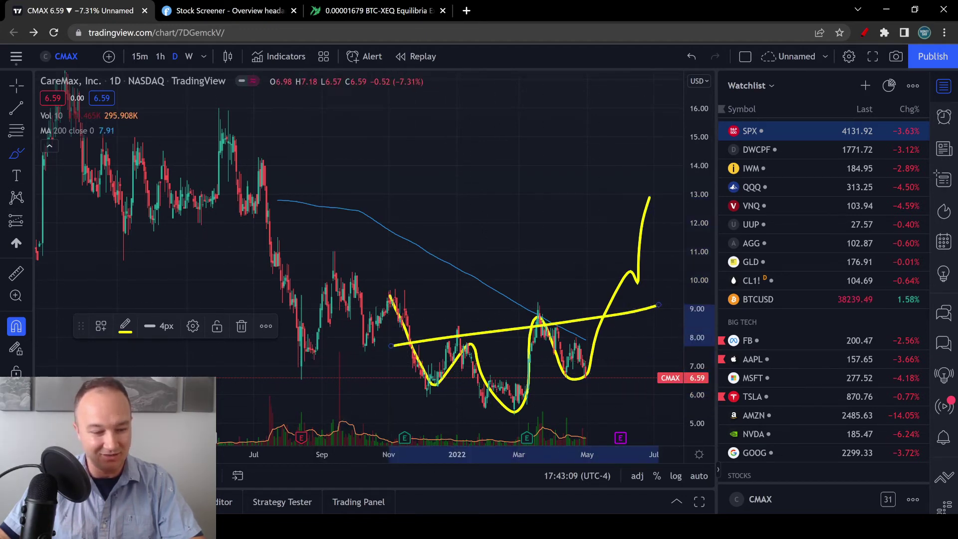
# - Delete the selected brush drawing from the CMAX chart and load the daily TripAdvisor (TRIP, NASDAQ) chart
pyautogui.press('Delete')
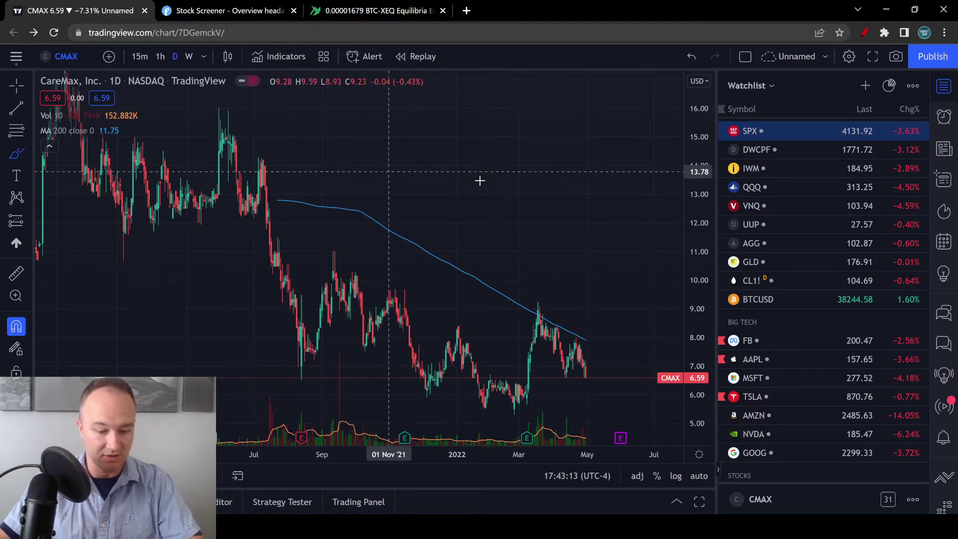
pyautogui.write('TRIP')
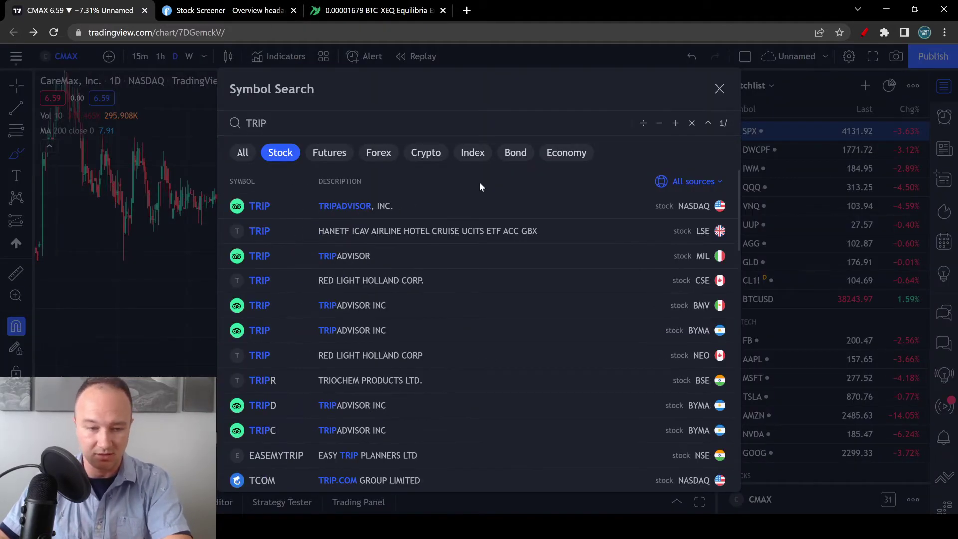
pyautogui.press('Return')
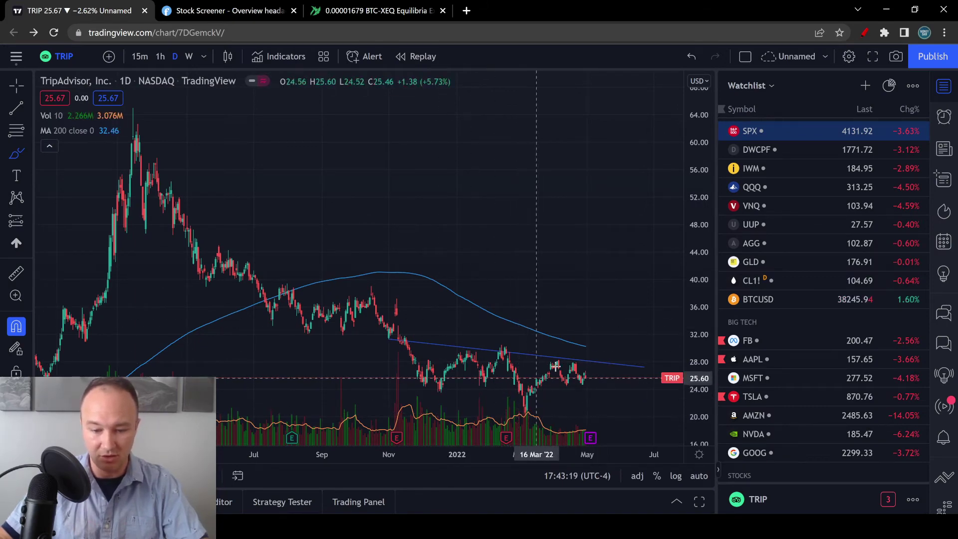
# - Examine the longer-term TRIP price action around the blue neckline, clearing any stray brush stroke
pyautogui.scroll(-2, 623, 384)
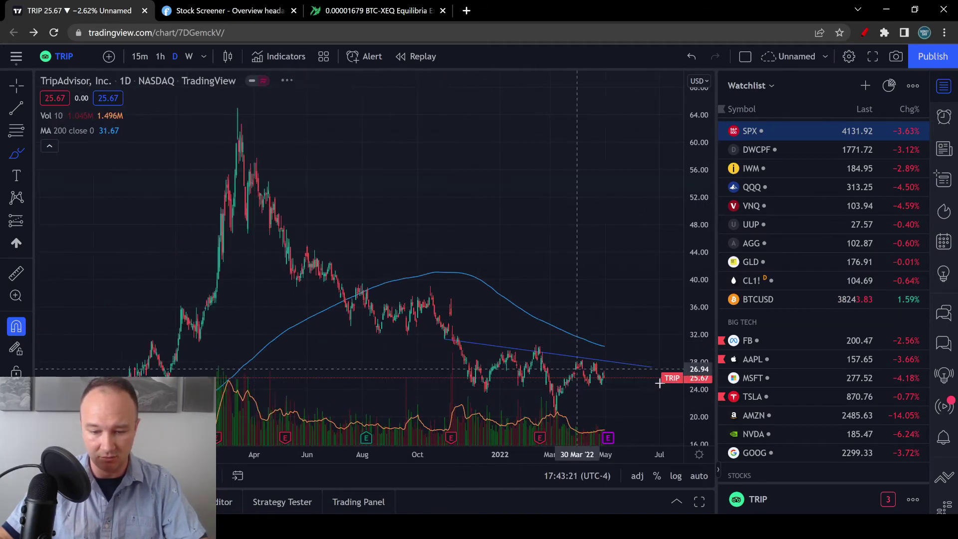
pyautogui.moveTo(628, 401); pyautogui.dragTo(596, 369)
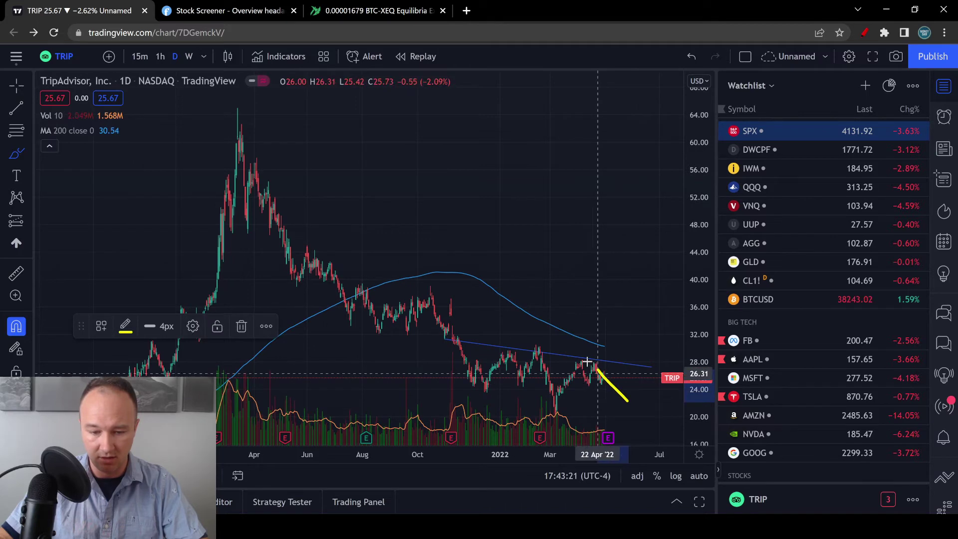
pyautogui.click(241, 326)
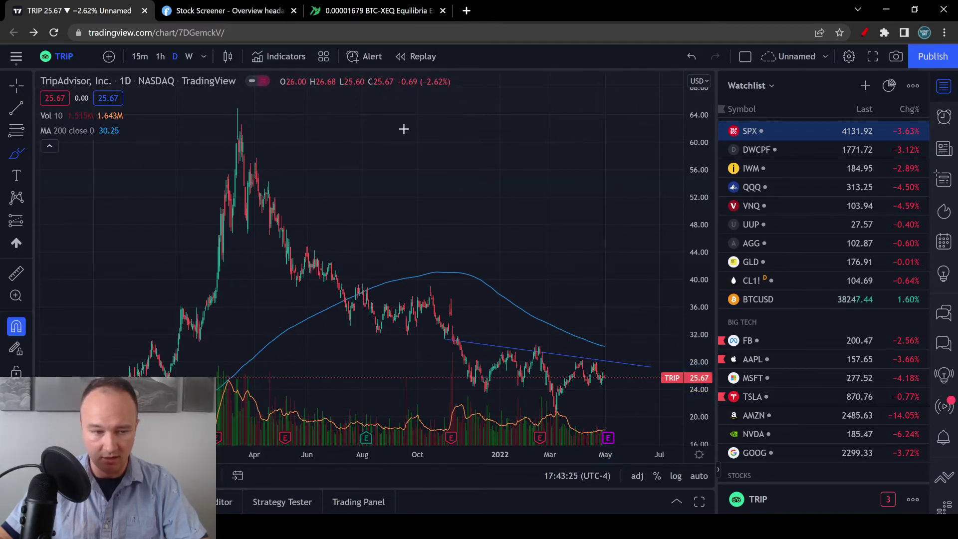
pyautogui.moveTo(575, 238); pyautogui.dragTo(522, 181)
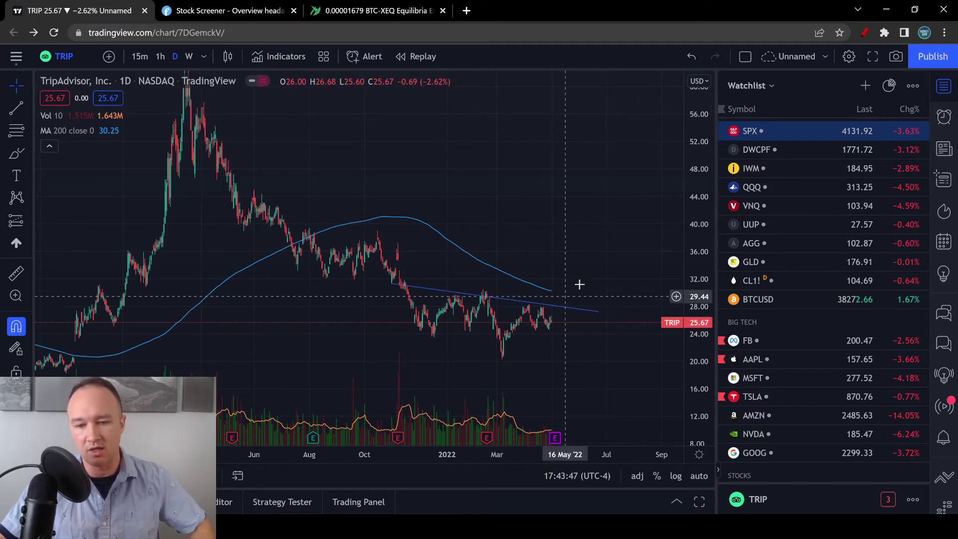
pyautogui.moveTo(507, 192); pyautogui.dragTo(551, 220)
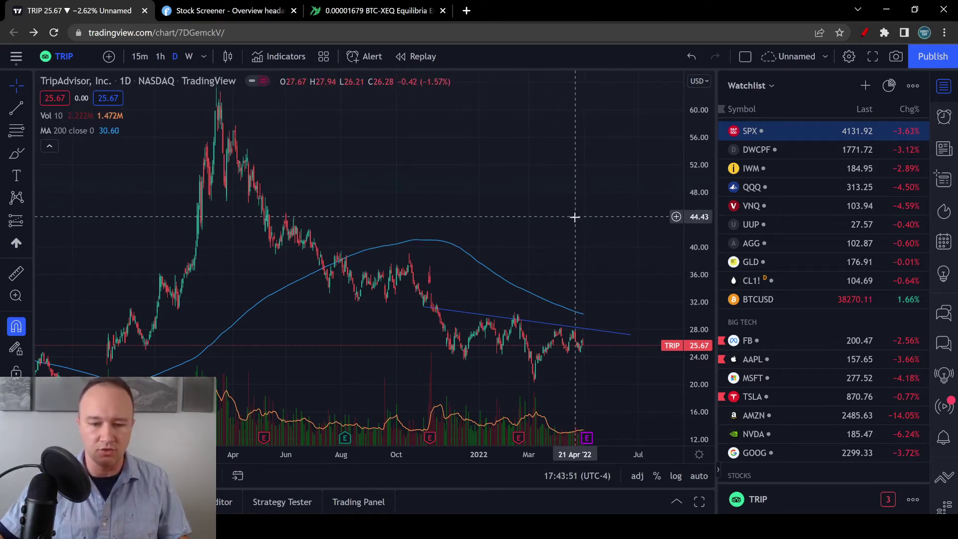
pyautogui.moveTo(573, 216); pyautogui.dragTo(561, 211)
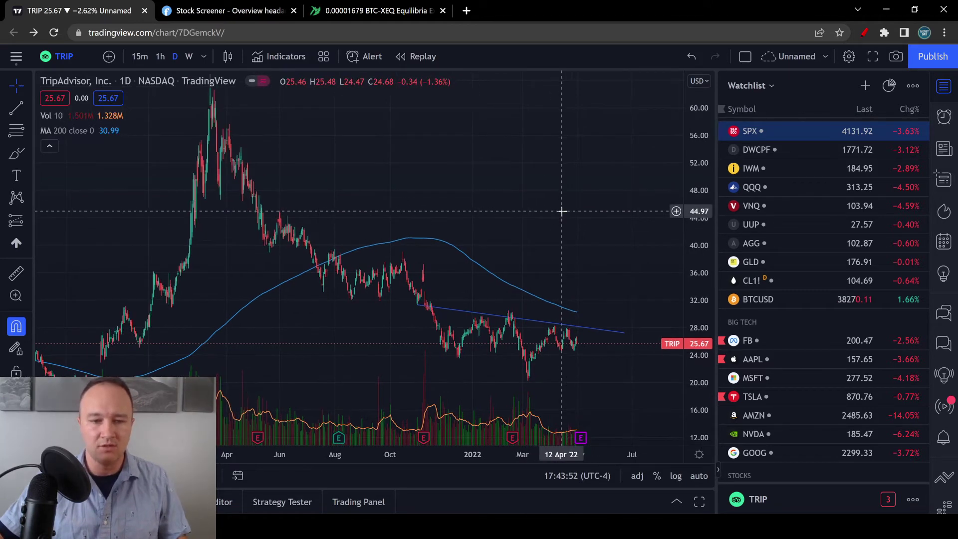
# - Switch to the Finviz screener, preview the CMAX and ATHM charts, and check the Pattern filter's description
pyautogui.click(218, 12)
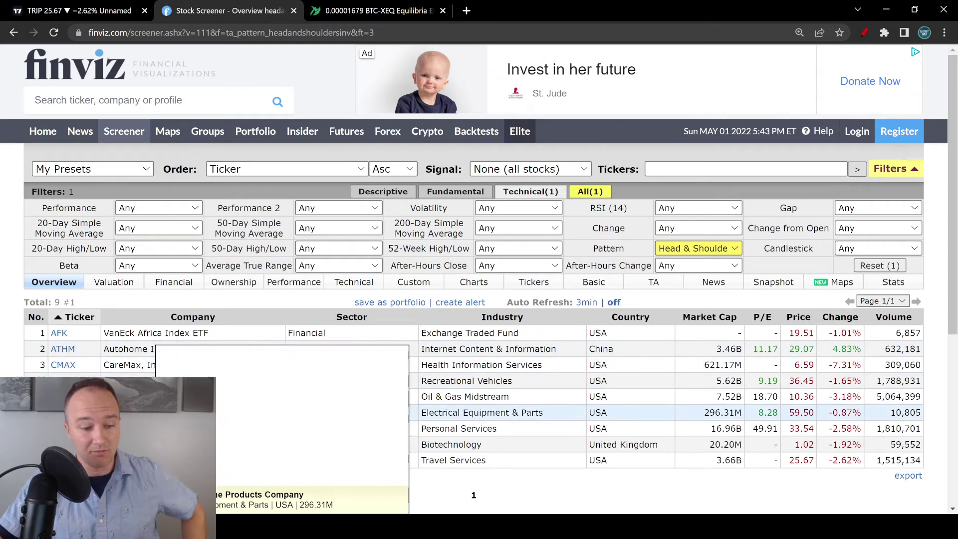
pyautogui.moveTo(189, 428)
pyautogui.moveTo(92, 374)
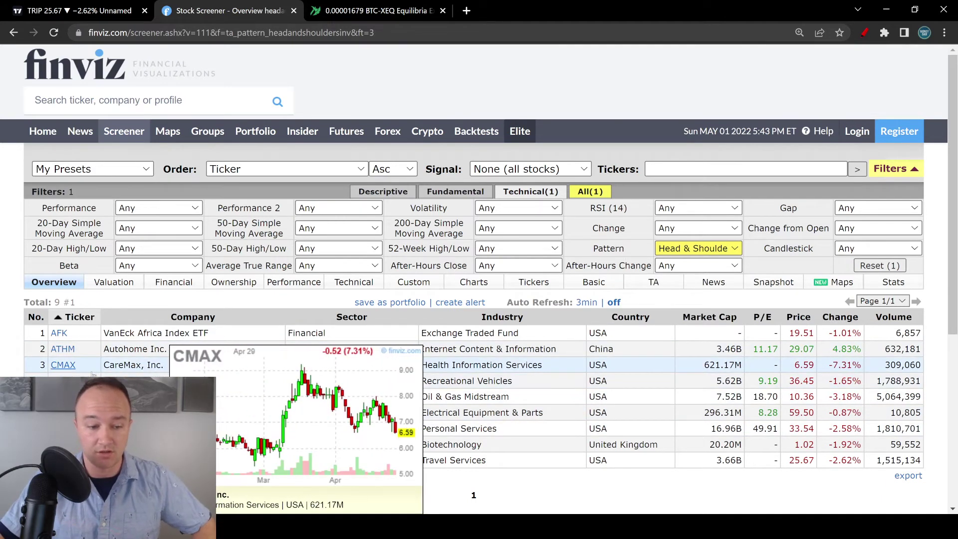
pyautogui.moveTo(59, 460)
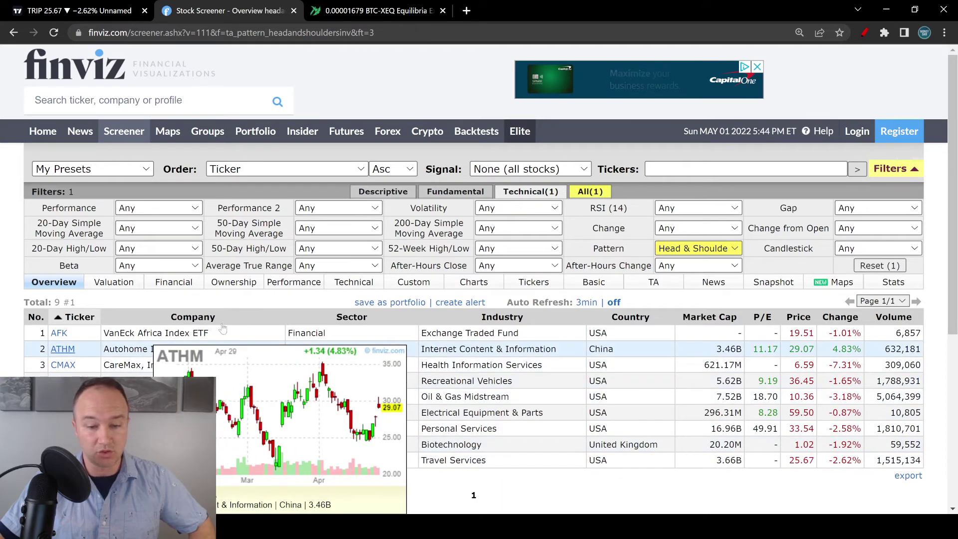
pyautogui.moveTo(622, 253)
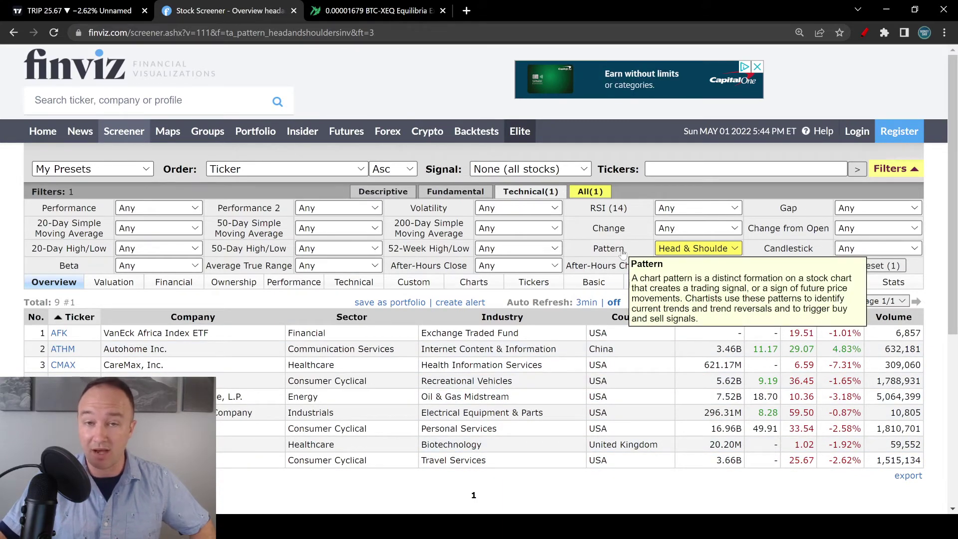
# - Examine the TRIP candles below the neckline in TradingView, and return to the Finviz screener results
pyautogui.click(82, 14)
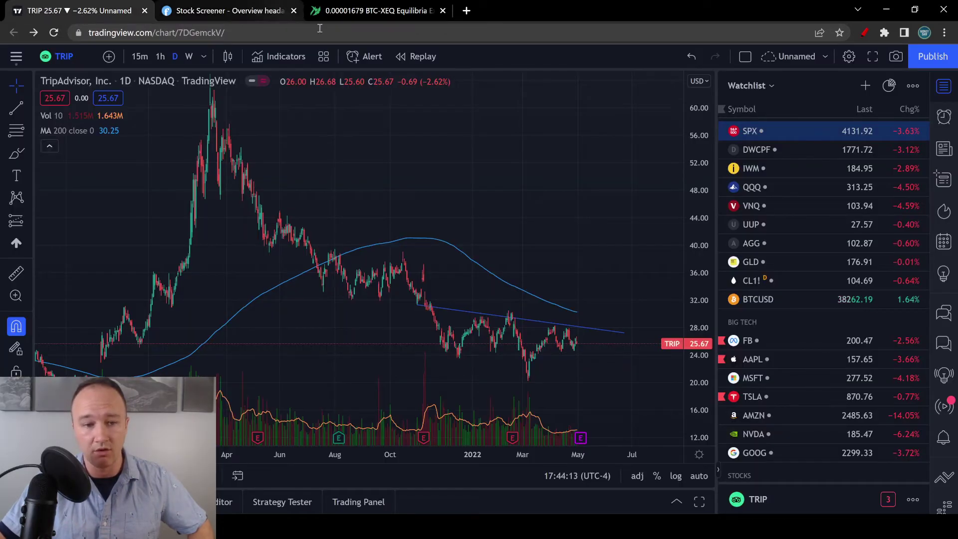
pyautogui.scroll(5, 565, 353)
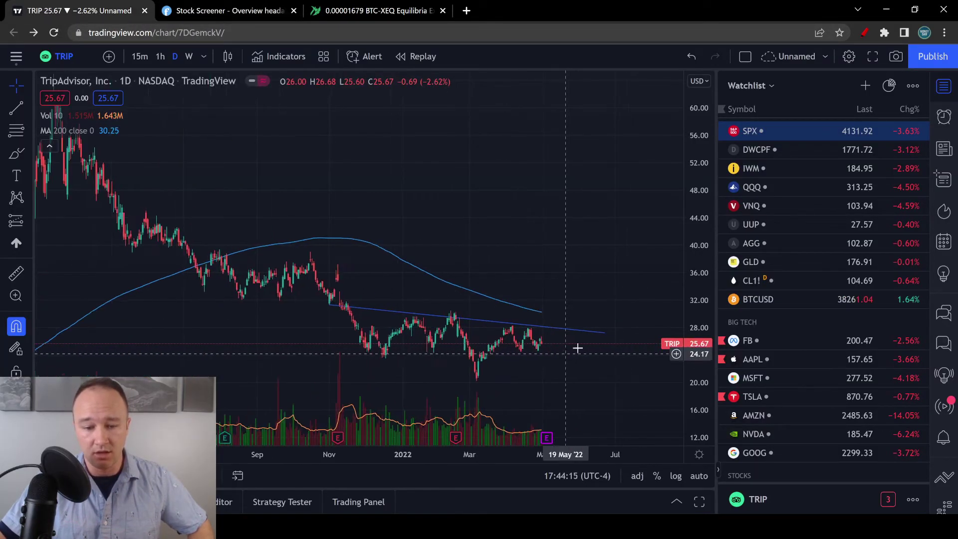
pyautogui.moveTo(703, 227); pyautogui.dragTo(704, 207)
pyautogui.moveTo(551, 267); pyautogui.dragTo(585, 142)
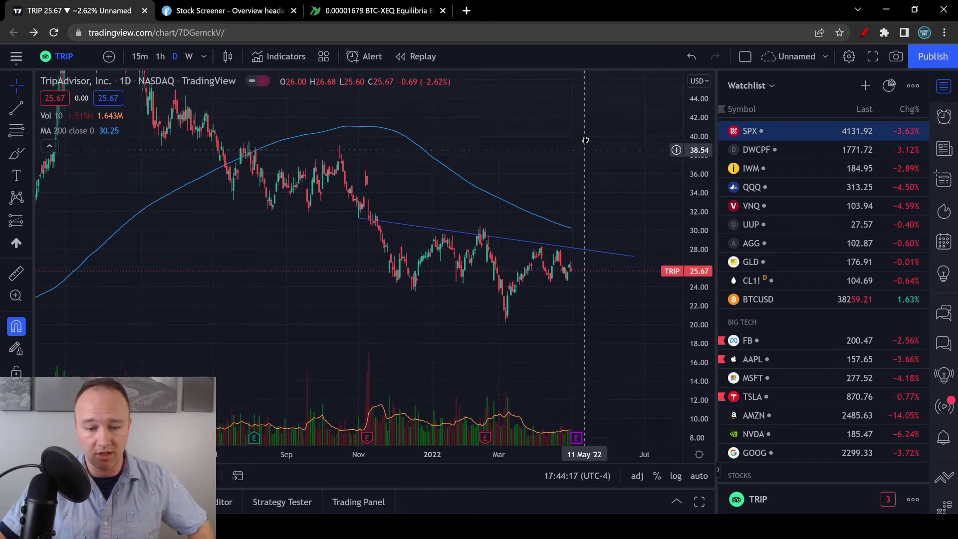
pyautogui.moveTo(566, 324); pyautogui.dragTo(564, 325)
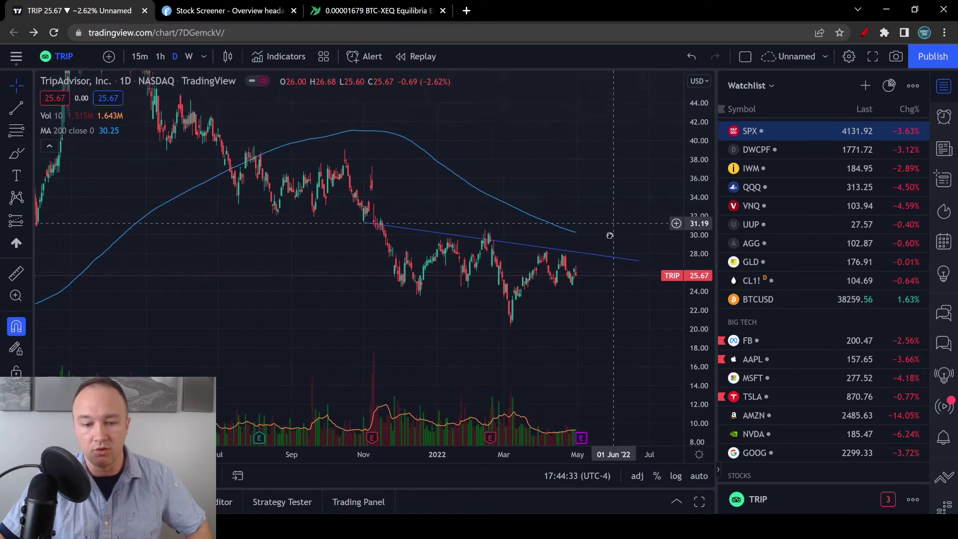
pyautogui.click(231, 13)
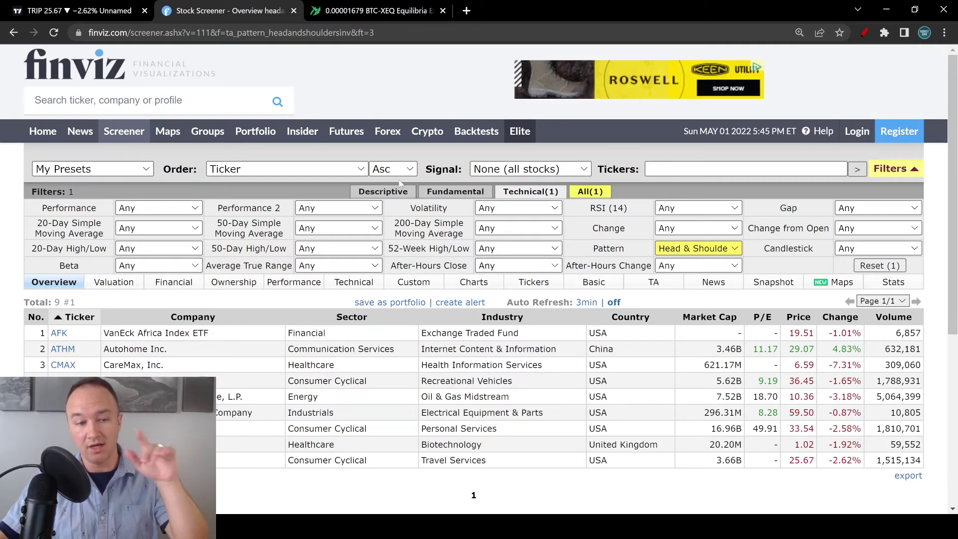
# - Switch to TradingView and brush a projected TRIP breakout from about 25.4 up through the neckline to about 28.7
pyautogui.click(71, 11)
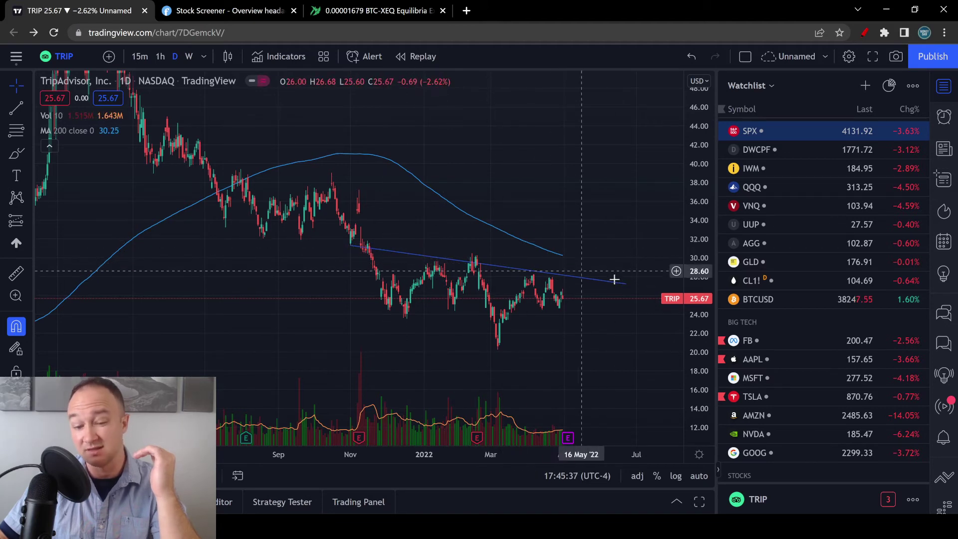
pyautogui.scroll(2, 600, 327)
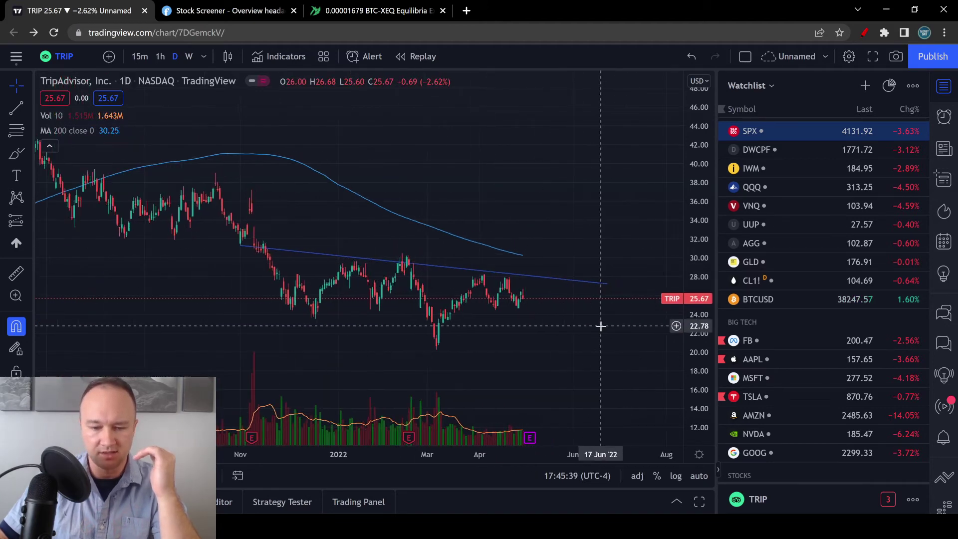
pyautogui.scroll(2, 601, 327)
pyautogui.moveTo(698, 214); pyautogui.dragTo(702, 83)
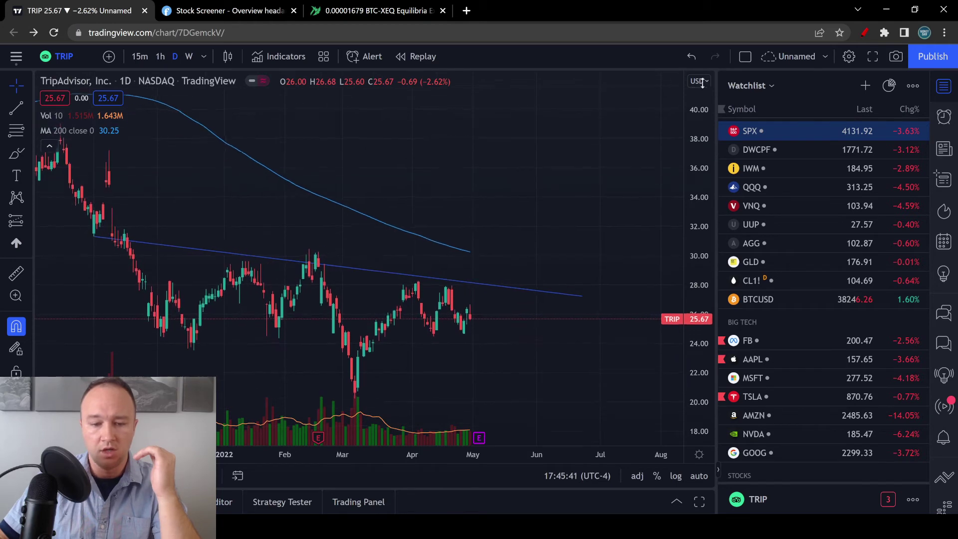
pyautogui.moveTo(503, 244); pyautogui.dragTo(573, 234)
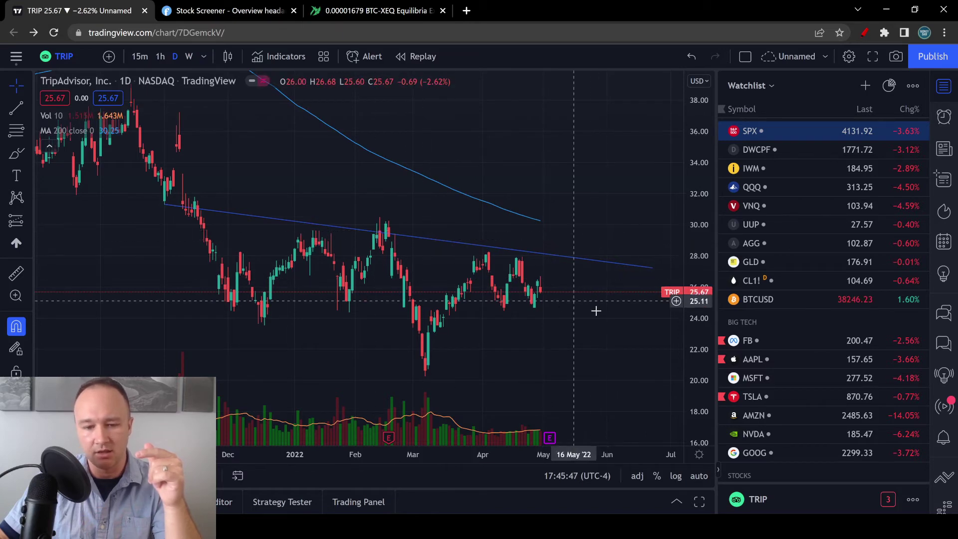
pyautogui.moveTo(705, 253); pyautogui.dragTo(564, 423)
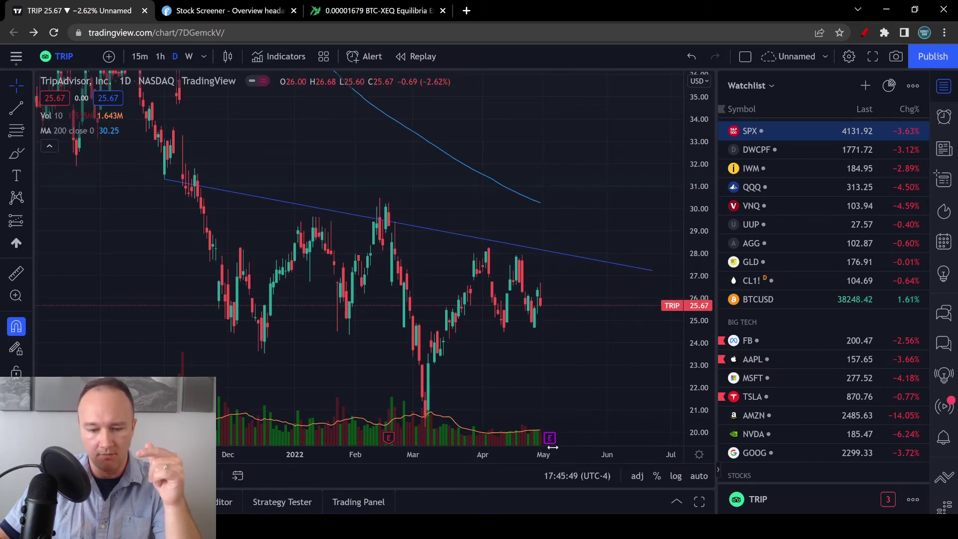
pyautogui.moveTo(527, 457); pyautogui.dragTo(448, 455)
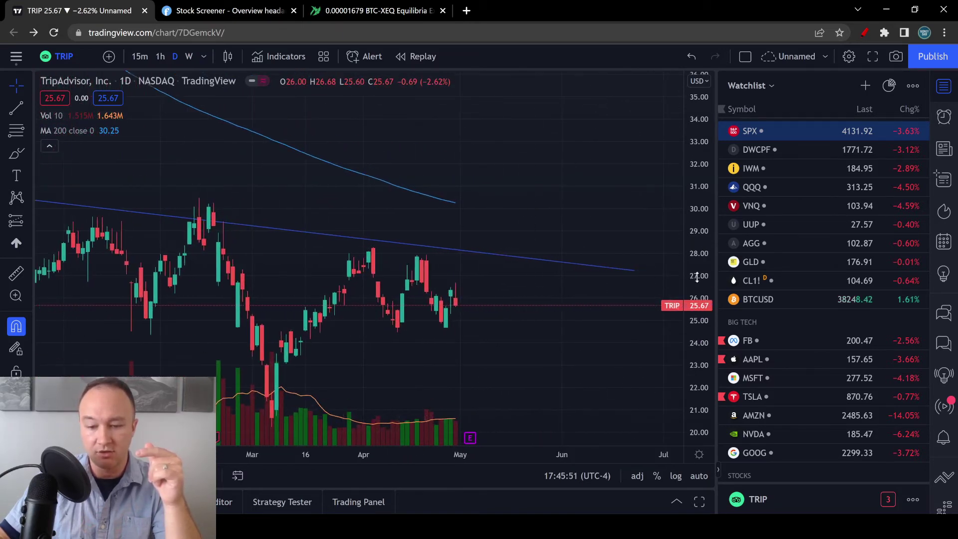
pyautogui.moveTo(700, 276); pyautogui.dragTo(495, 235)
pyautogui.moveTo(531, 205); pyautogui.dragTo(513, 239)
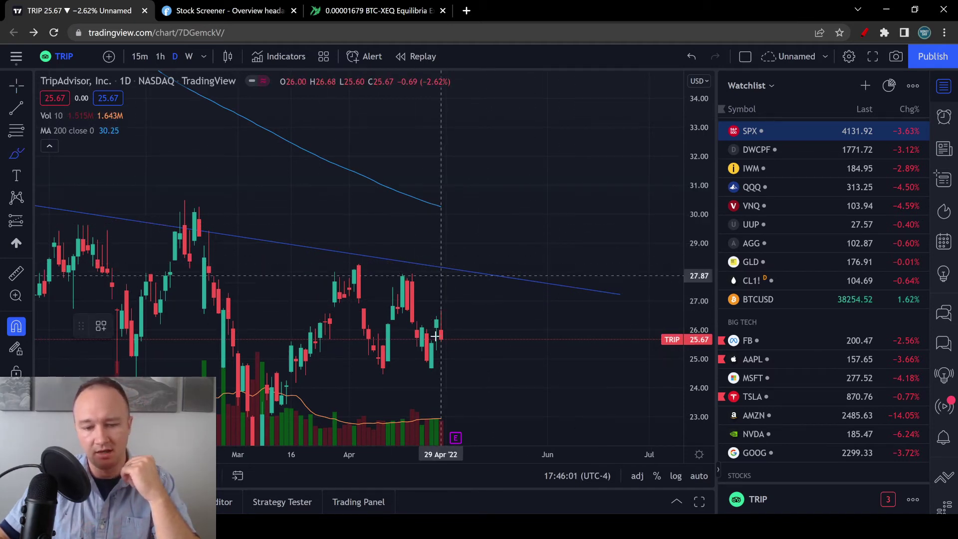
pyautogui.moveTo(436, 350); pyautogui.dragTo(494, 249)
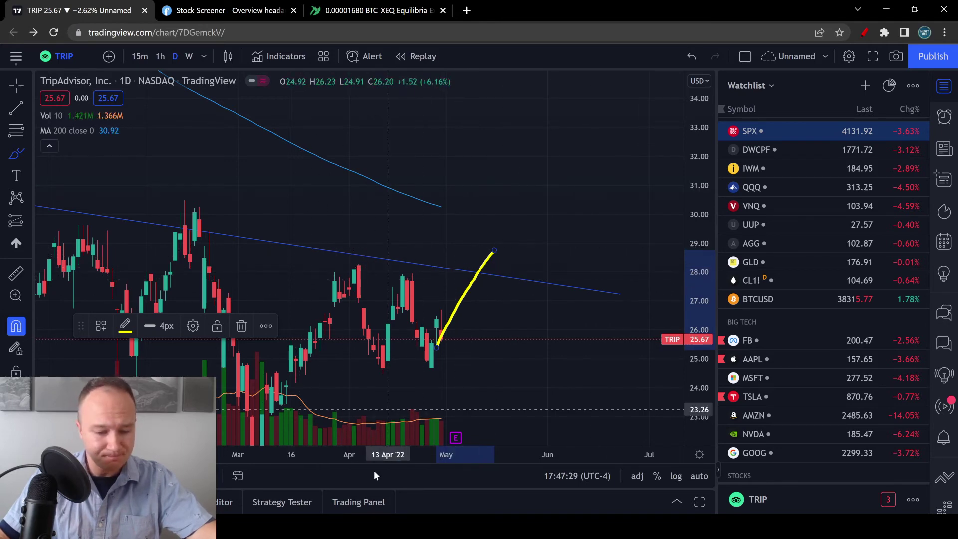
pyautogui.moveTo(359, 453); pyautogui.dragTo(312, 454)
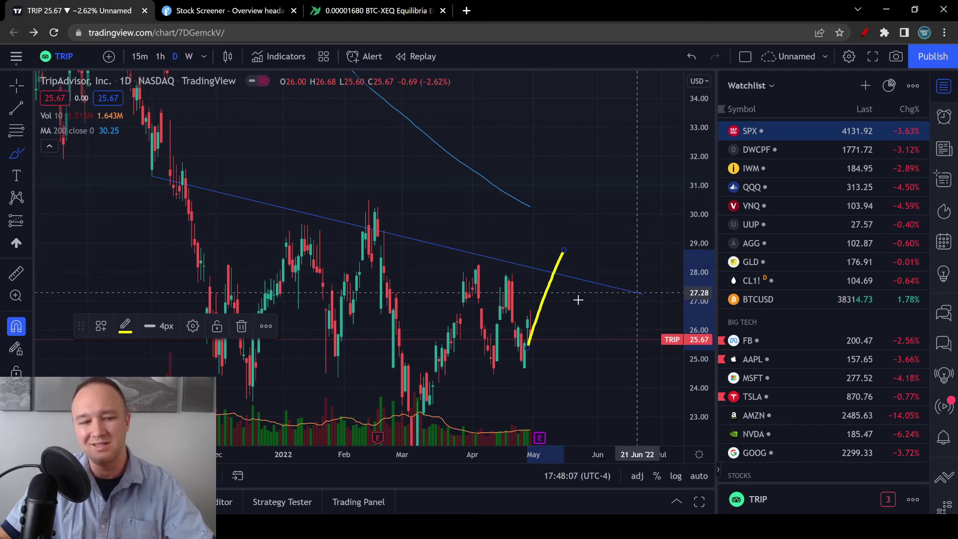
pyautogui.click(10, 90)
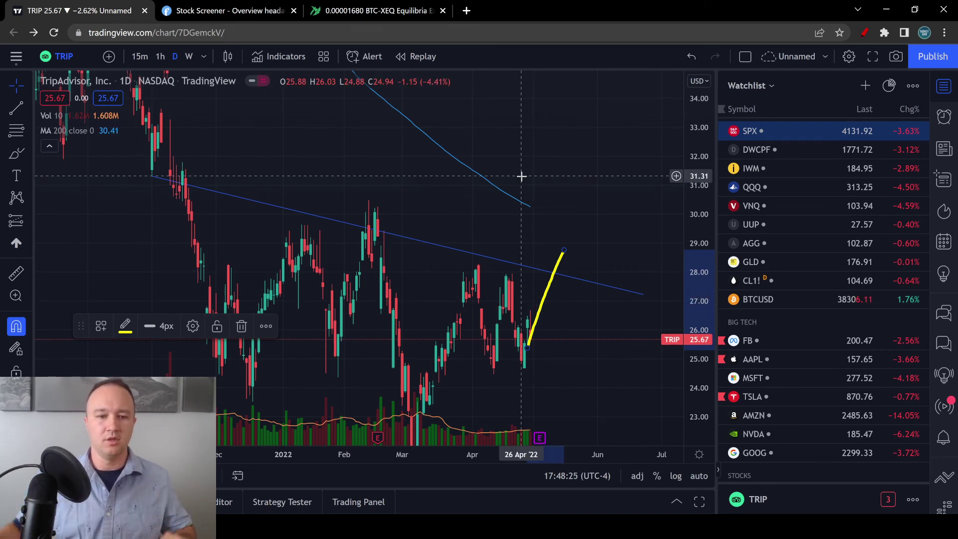
# - Check the Finviz screener's Pattern filter, and delete the yellow breakout stroke from the TRIP chart in TradingView
pyautogui.click(202, 13)
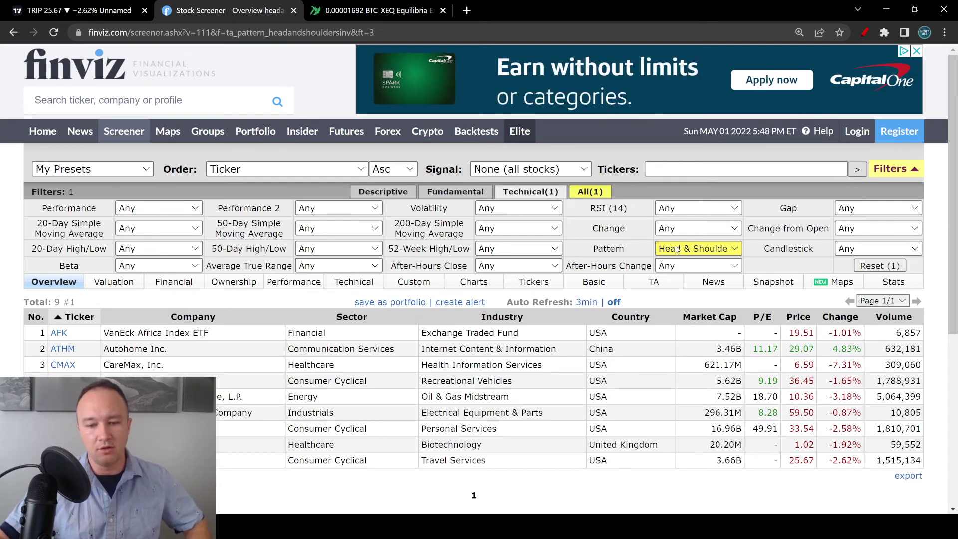
pyautogui.click(109, 12)
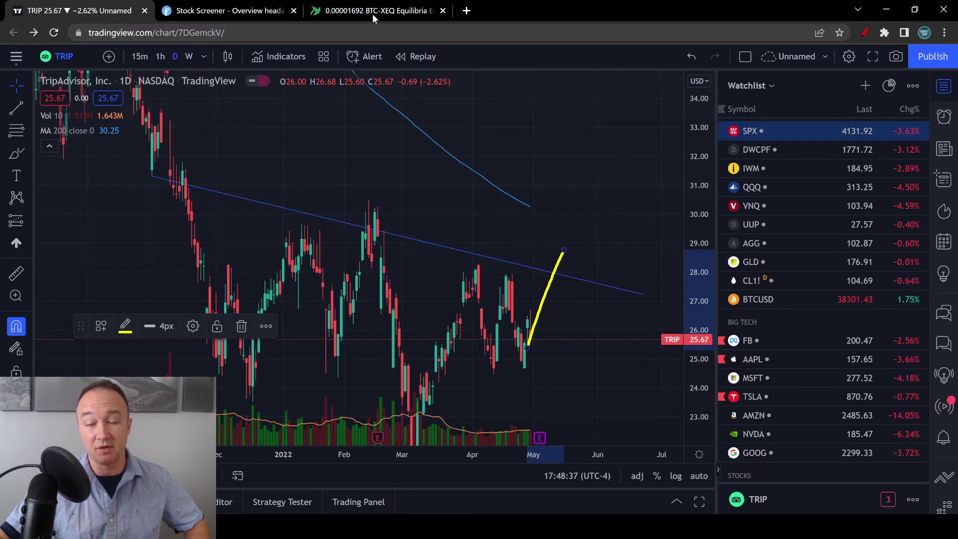
pyautogui.click(241, 327)
# - Examine the full TRIP inverse head-and-shoulders formation against its neckline and 200-day average, and return to the Finviz screener
pyautogui.scroll(-4, 603, 225)
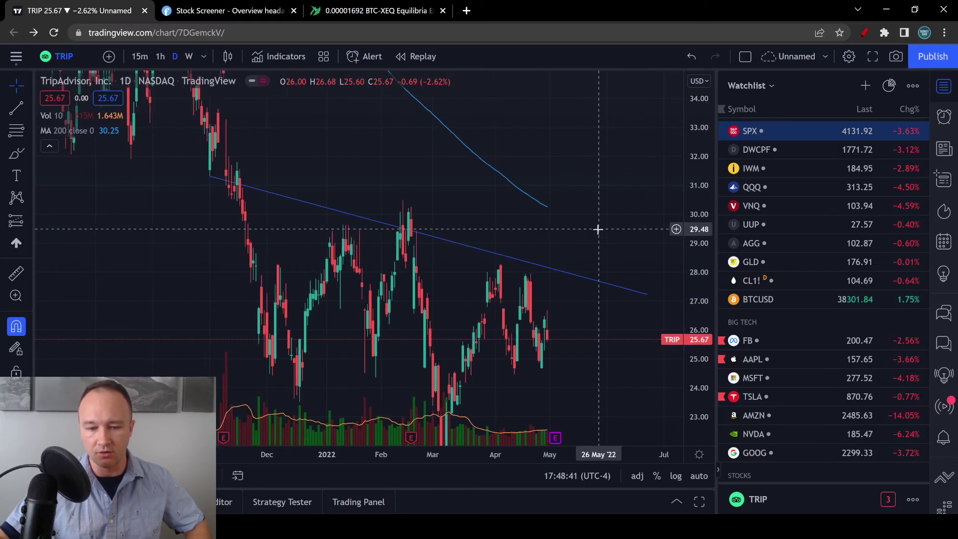
pyautogui.moveTo(692, 179); pyautogui.dragTo(680, 264)
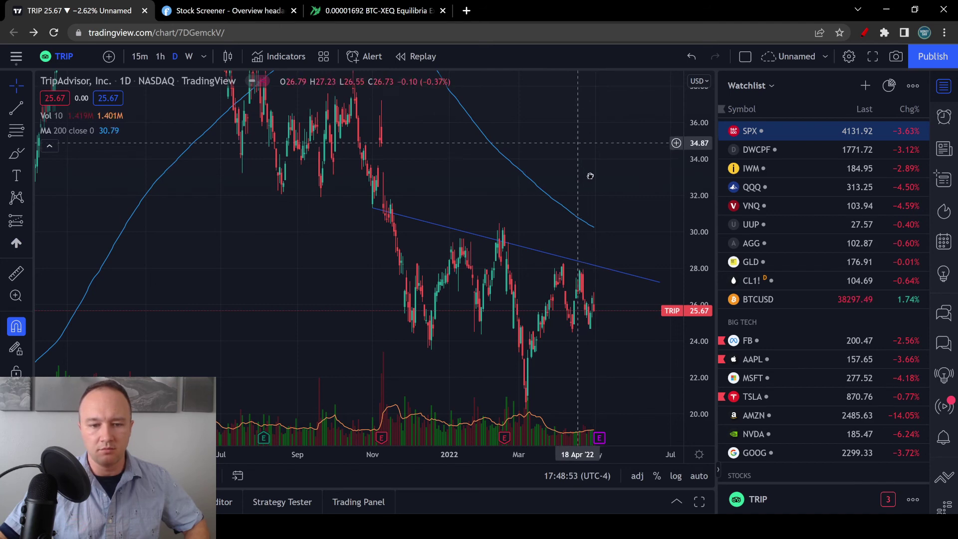
pyautogui.moveTo(590, 176)
pyautogui.mouseDown()
pyautogui.moveTo(586, 207)
pyautogui.moveTo(600, 237)
pyautogui.moveTo(602, 189)
pyautogui.moveTo(587, 193)
pyautogui.mouseUp()
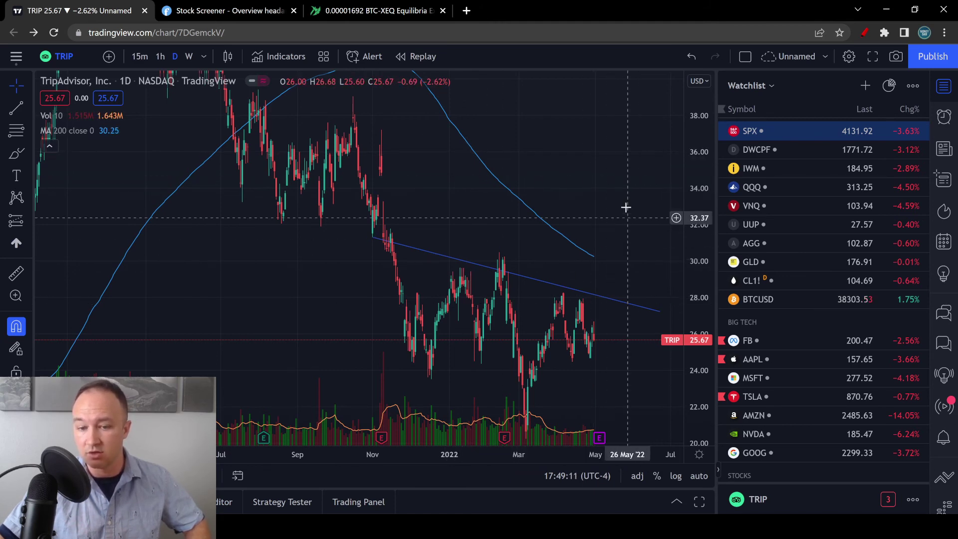
pyautogui.moveTo(627, 224)
pyautogui.mouseDown()
pyautogui.moveTo(591, 210)
pyautogui.moveTo(637, 212)
pyautogui.mouseUp()
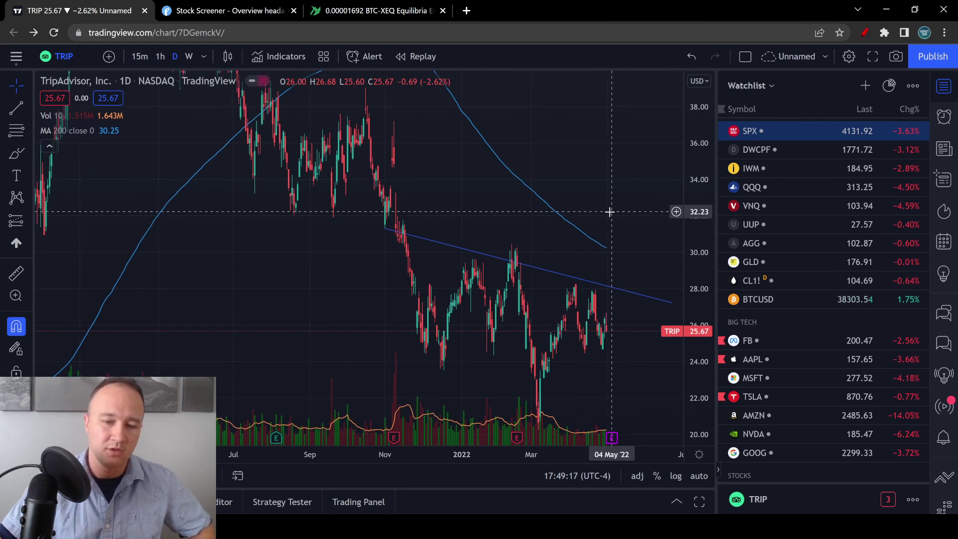
pyautogui.click(233, 12)
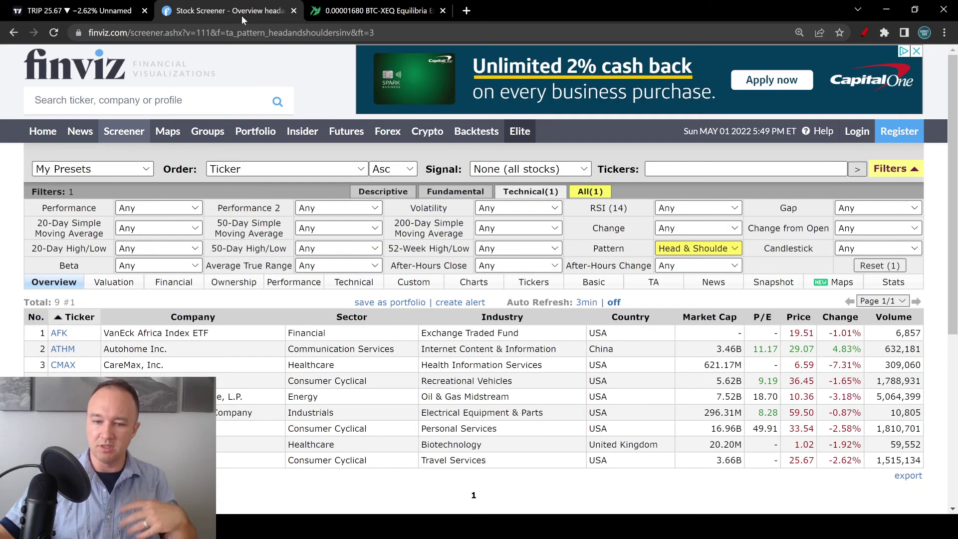